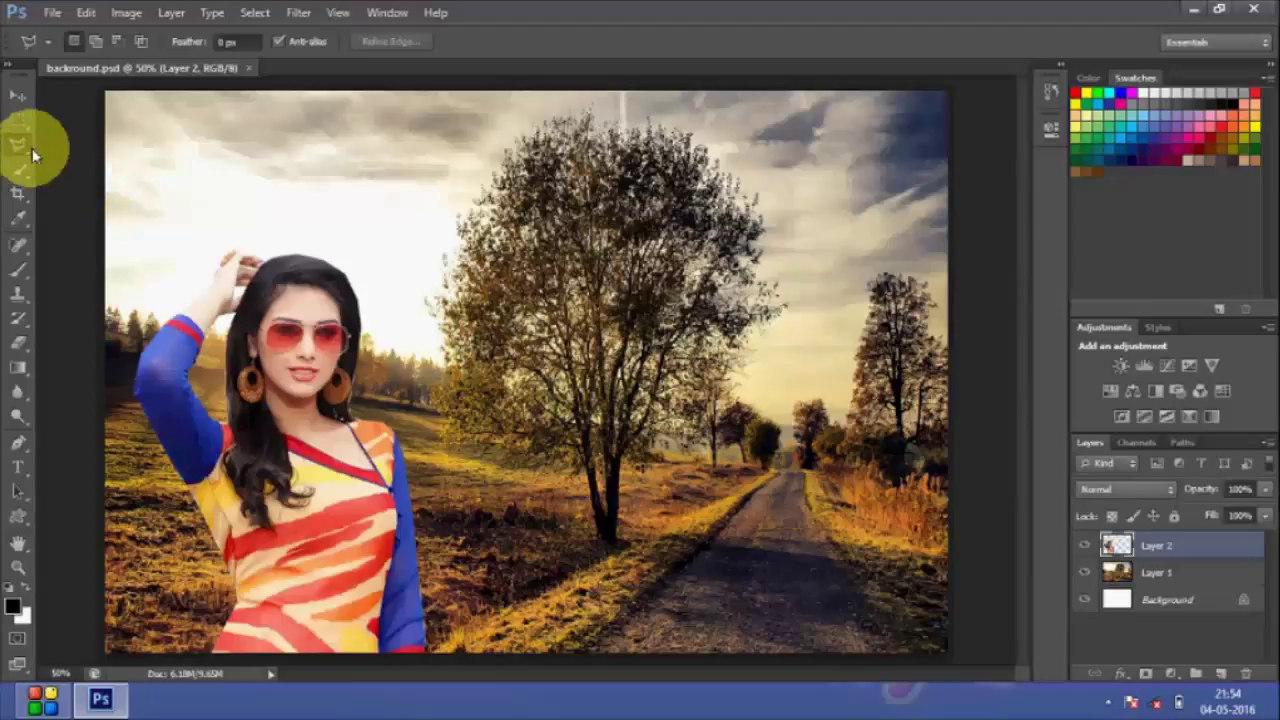
{"action": "right_click", "coordinate": [29, 148]}
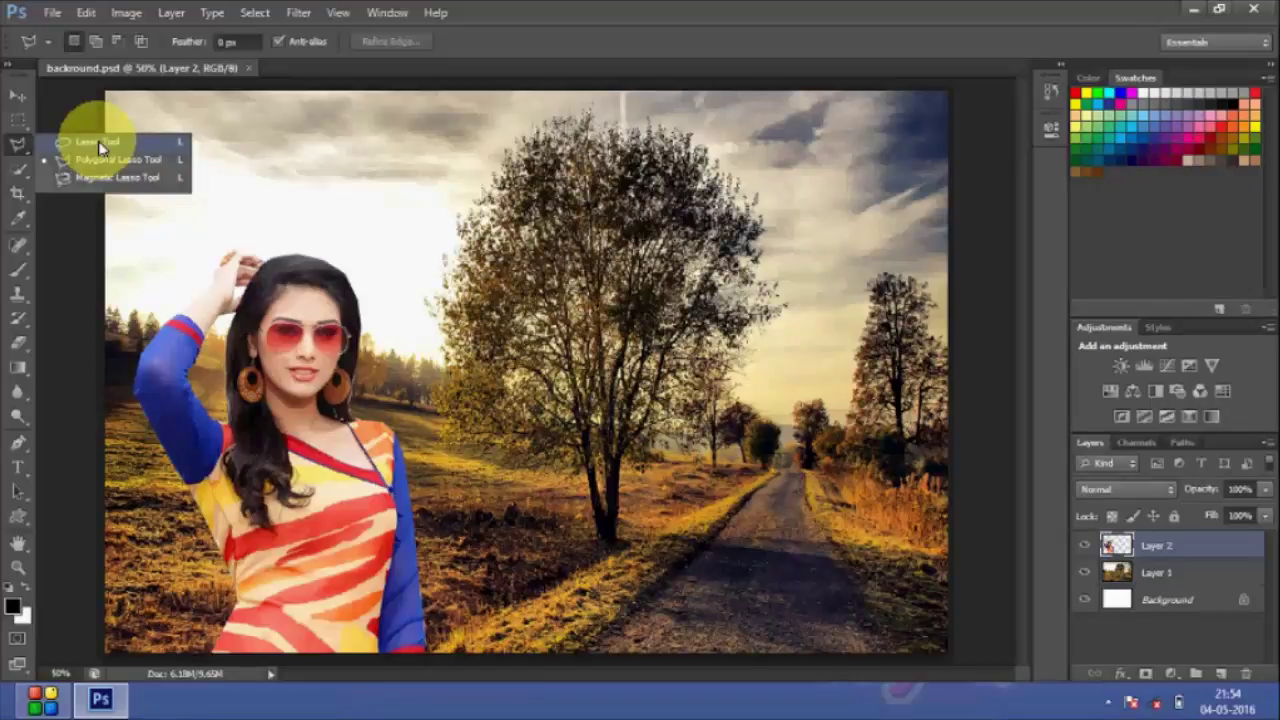
{"action": "left_click", "coordinate": [246, 181]}
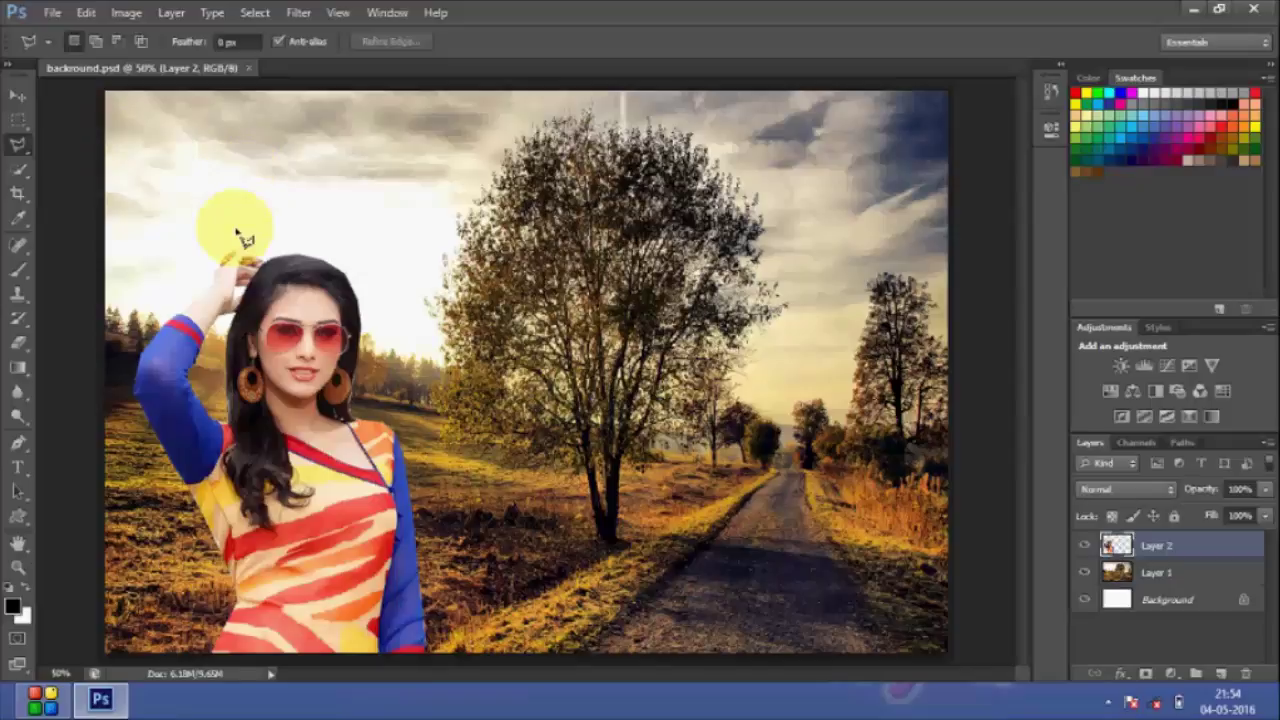
{"action": "left_click", "coordinate": [306, 183]}
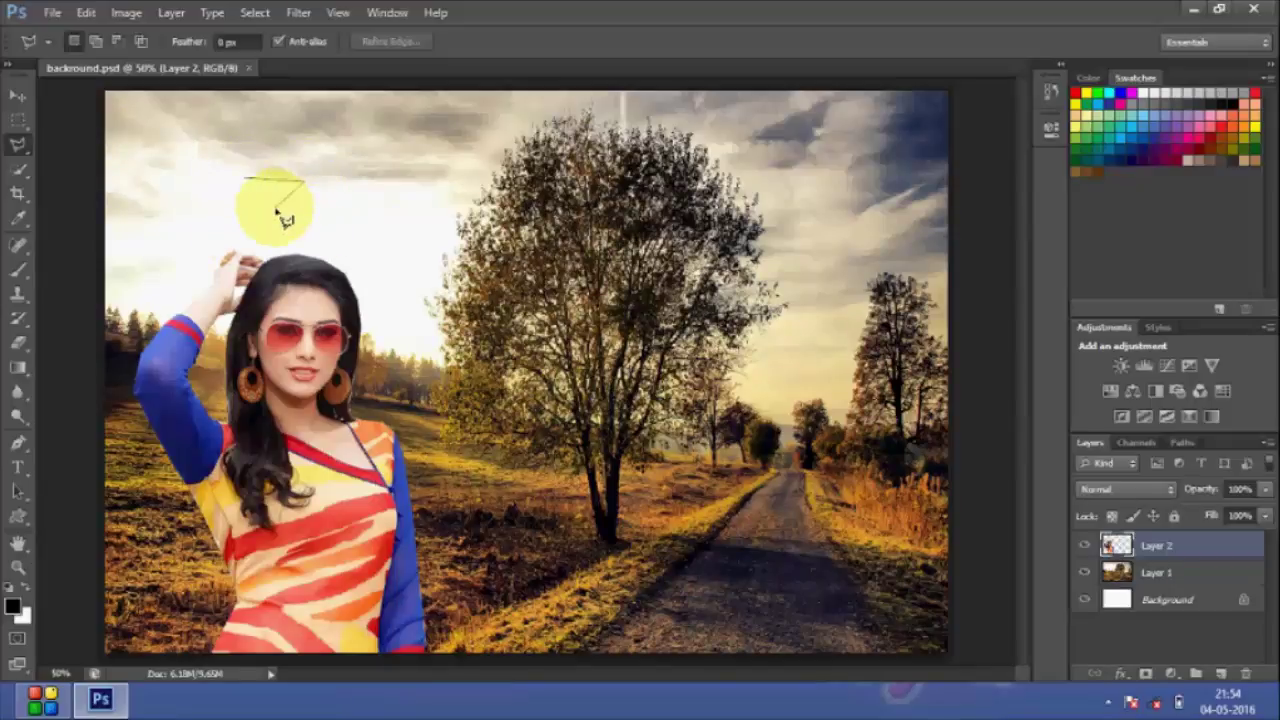
{"action": "double_click", "coordinate": [280, 213]}
{"action": "left_click", "coordinate": [273, 210]}
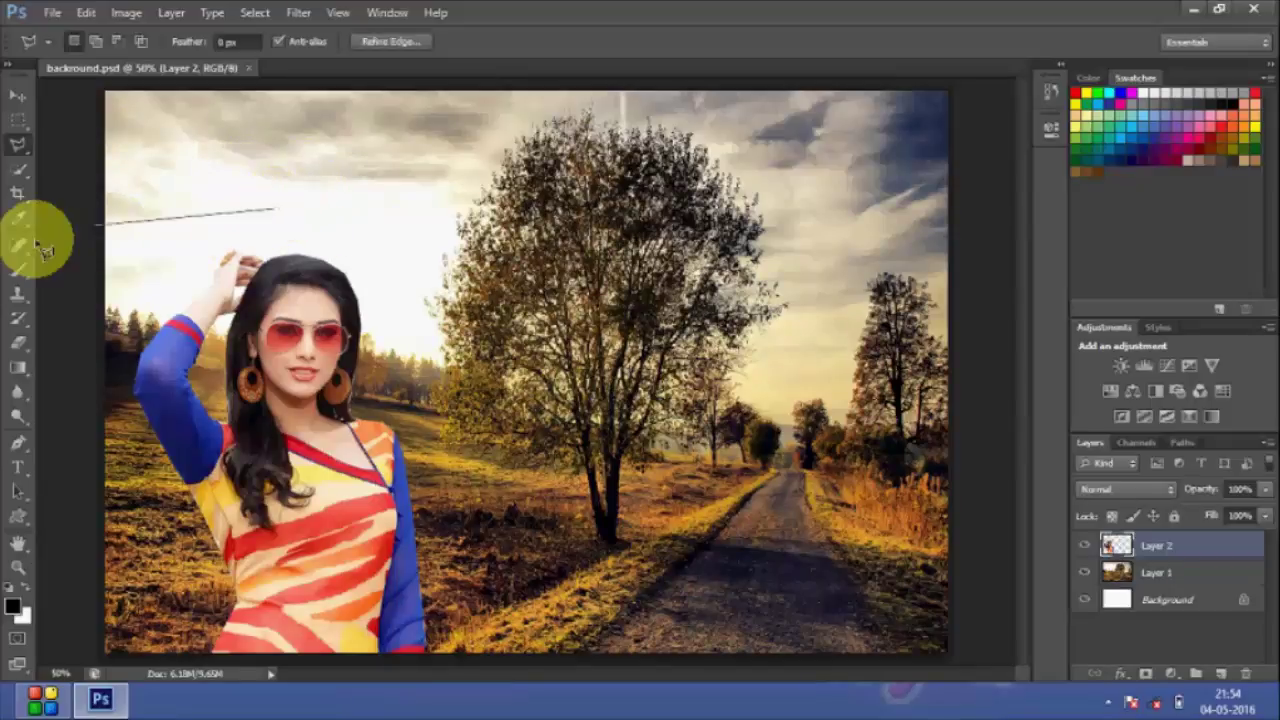
{"action": "double_click", "coordinate": [205, 233]}
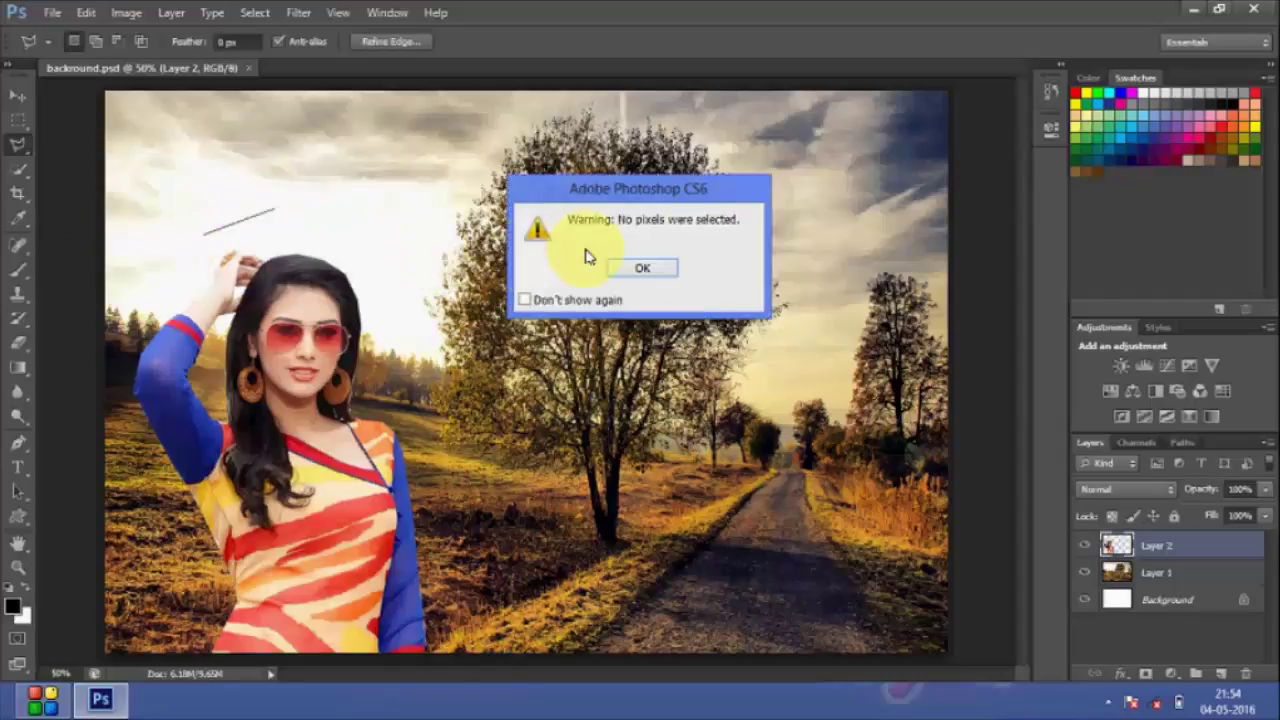
{"action": "left_click", "coordinate": [668, 268]}
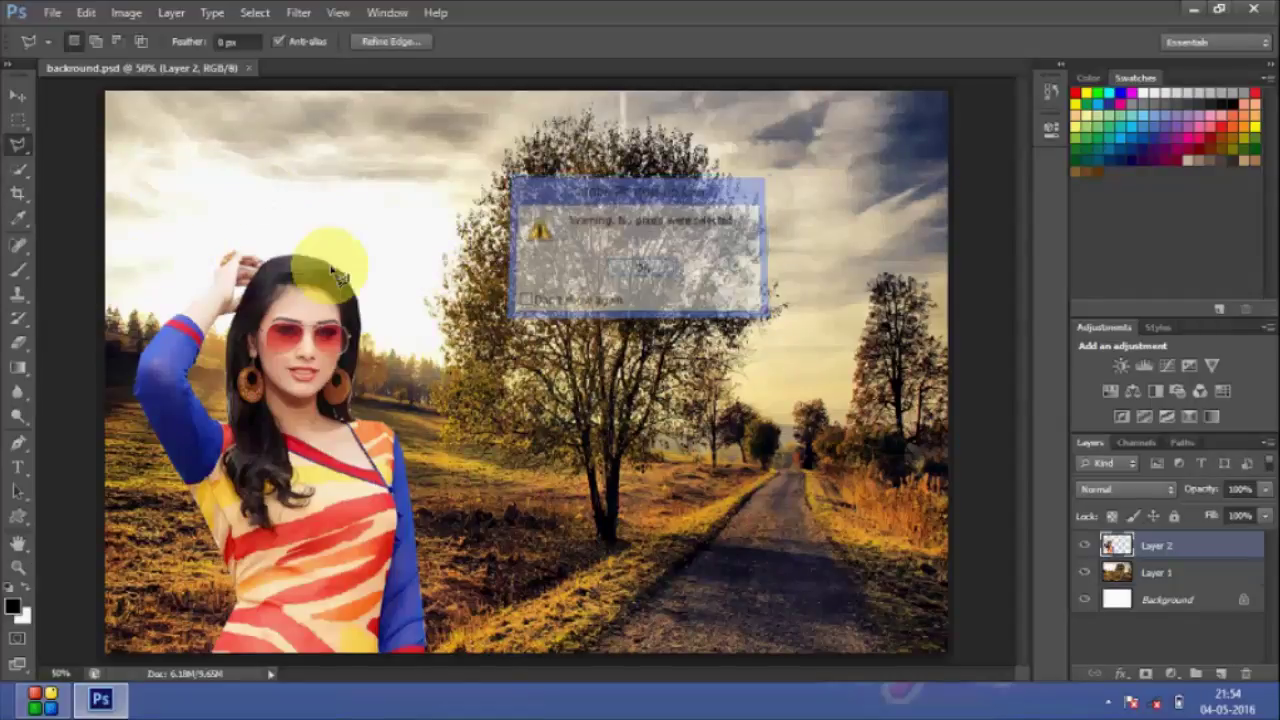
{"action": "left_click", "coordinate": [15, 150]}
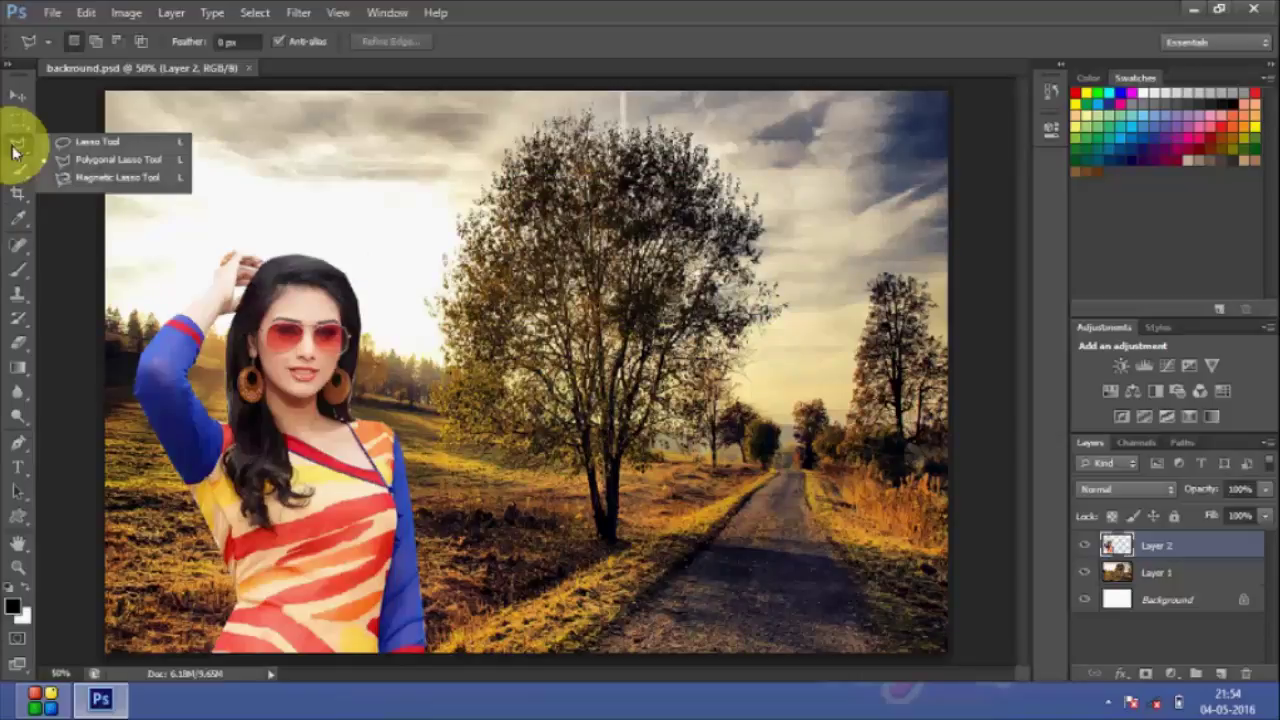
{"action": "left_click", "coordinate": [316, 62]}
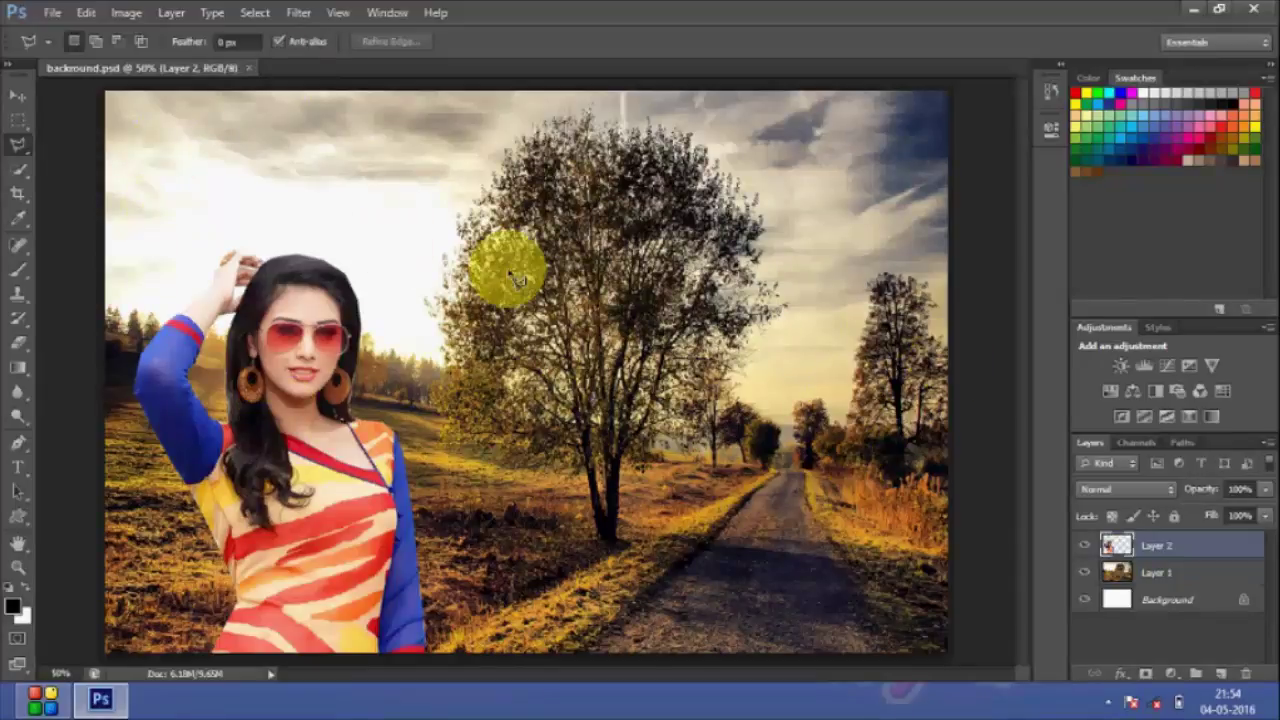
Step: Open the image "model & Actress (123)" from the faizy folder
{"action": "left_click", "coordinate": [53, 14]}
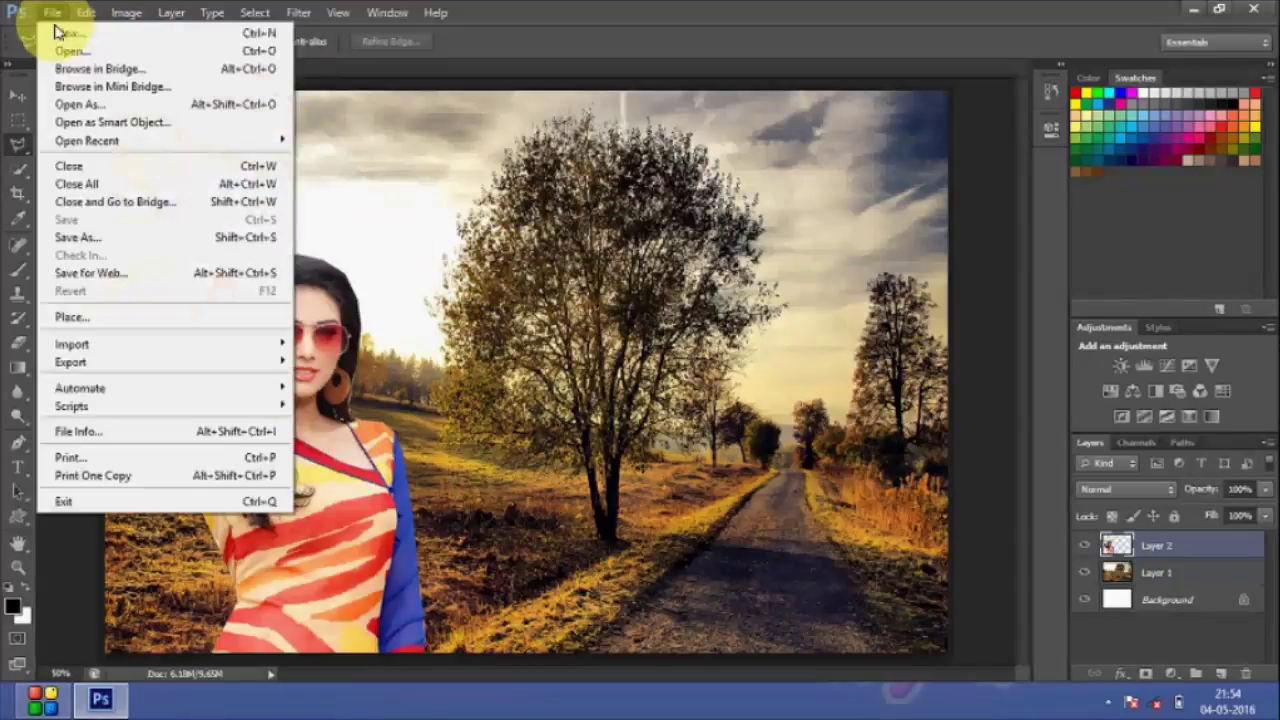
{"action": "left_click", "coordinate": [86, 49]}
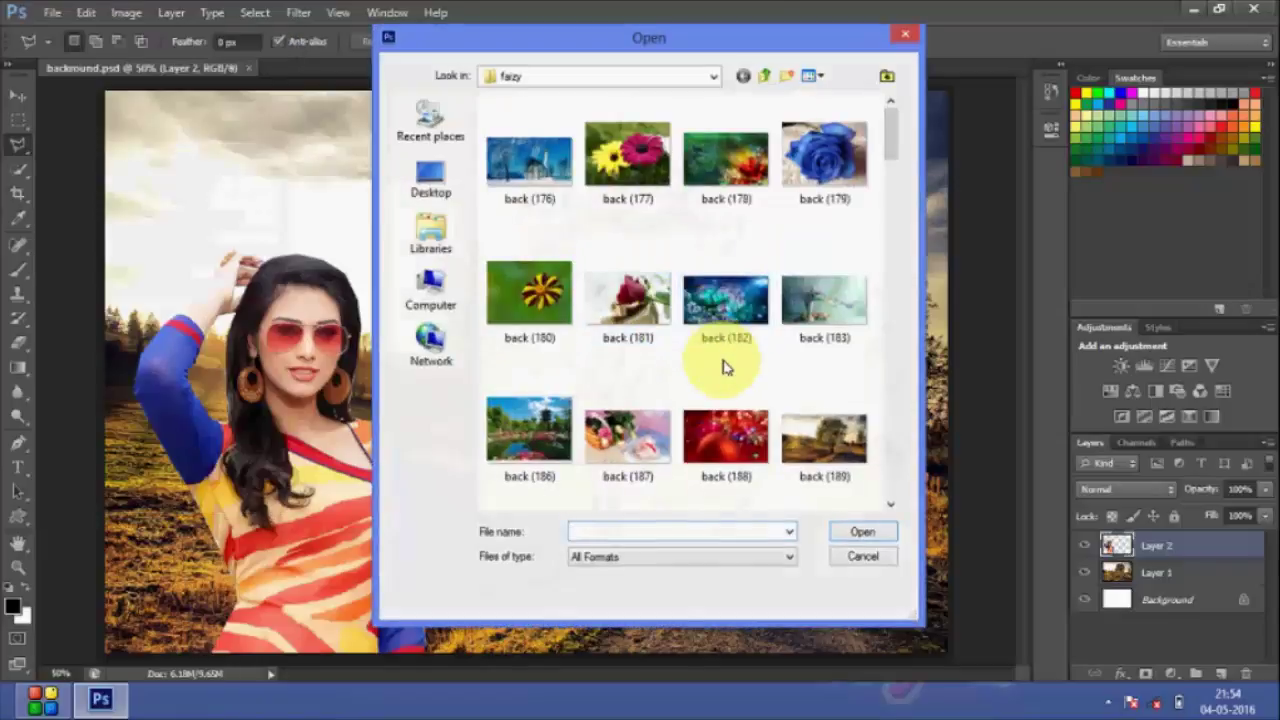
{"action": "scroll", "coordinate": [720, 355], "scroll_direction": "down", "scroll_amount": 10}
{"action": "scroll", "coordinate": [720, 378], "scroll_direction": "down", "scroll_amount": 5}
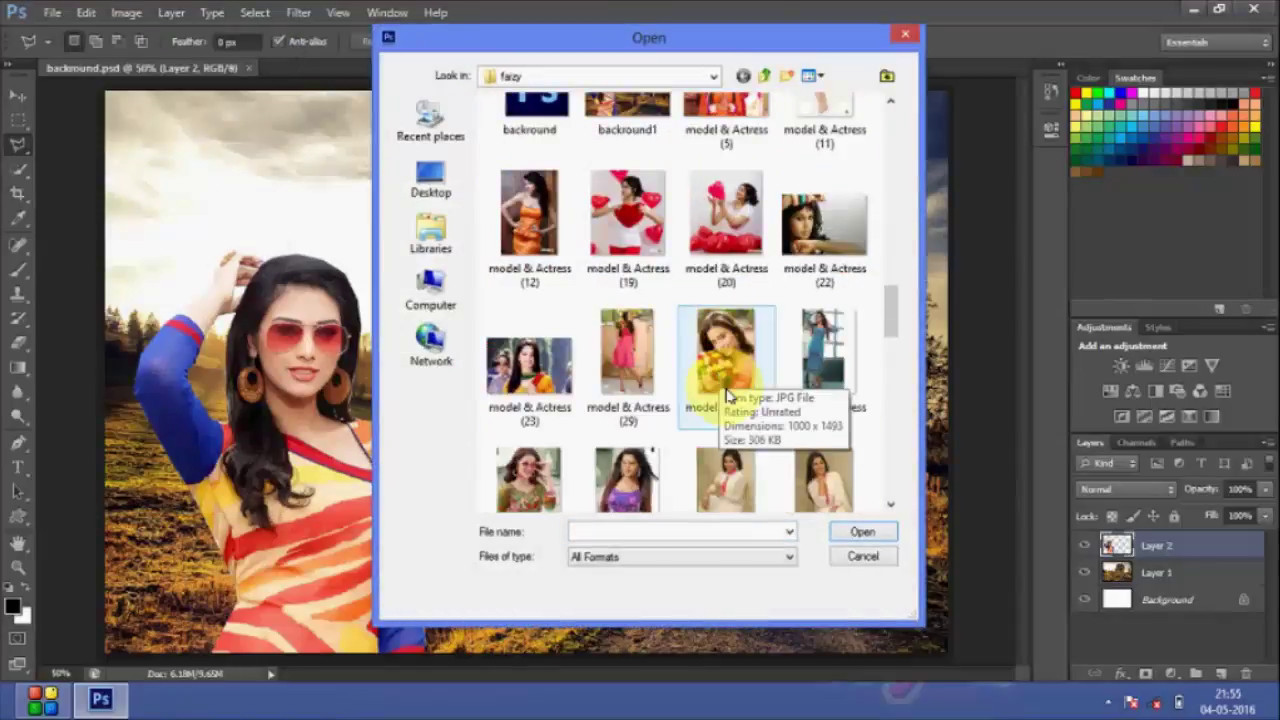
{"action": "scroll", "coordinate": [720, 378], "scroll_direction": "down", "scroll_amount": 8}
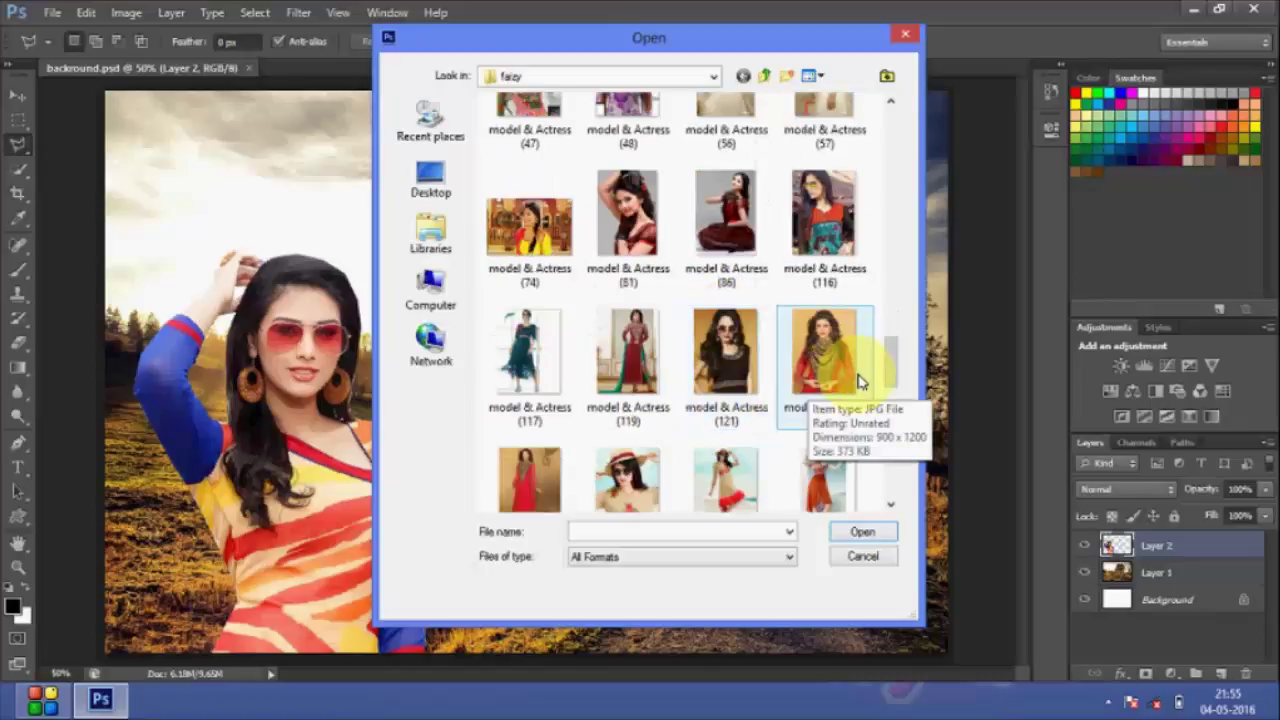
{"action": "left_click", "coordinate": [848, 372]}
{"action": "left_click", "coordinate": [862, 531]}
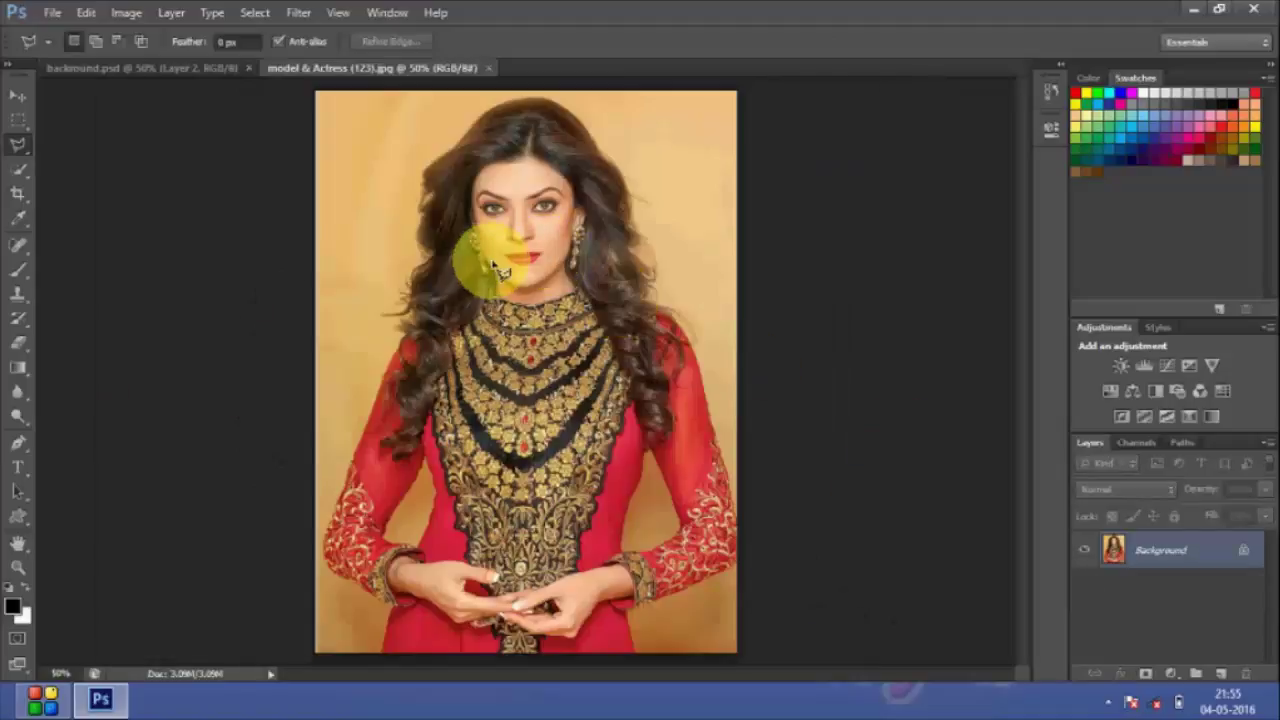
Step: Select the woman in the red dress by tracing her outline with the Magnetic Lasso tool
{"action": "right_click", "coordinate": [20, 153]}
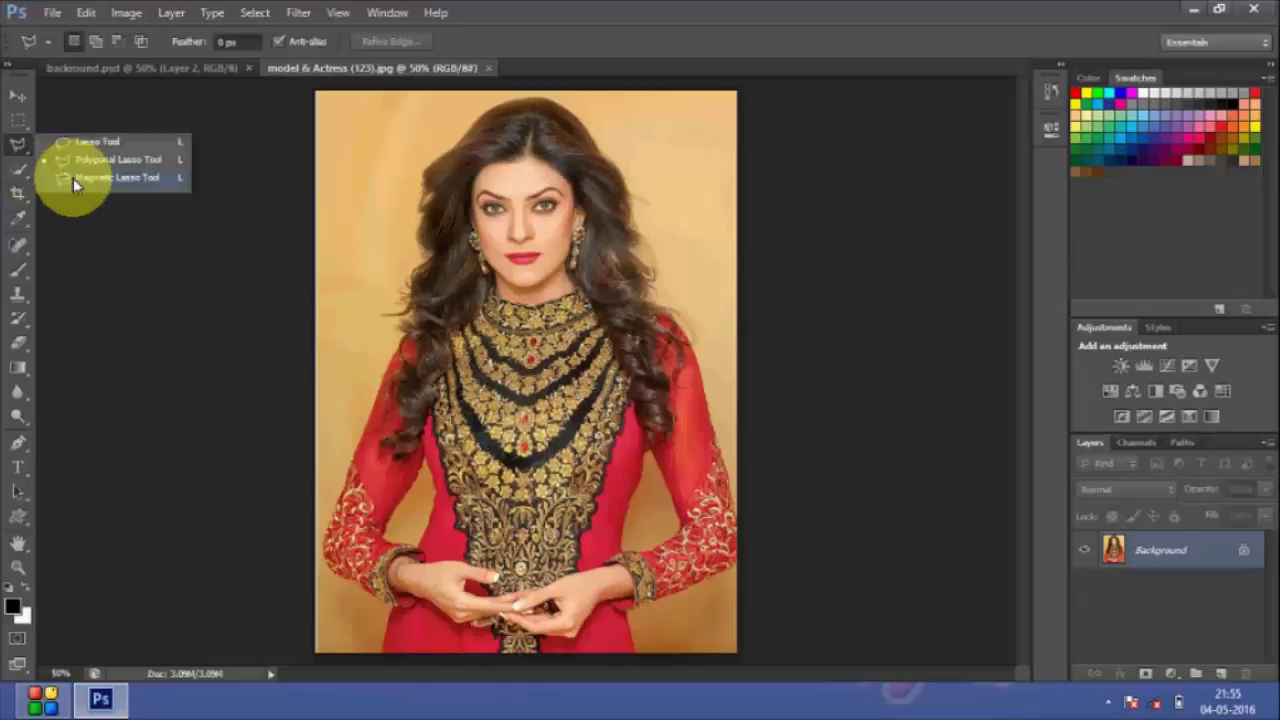
{"action": "left_click", "coordinate": [110, 177]}
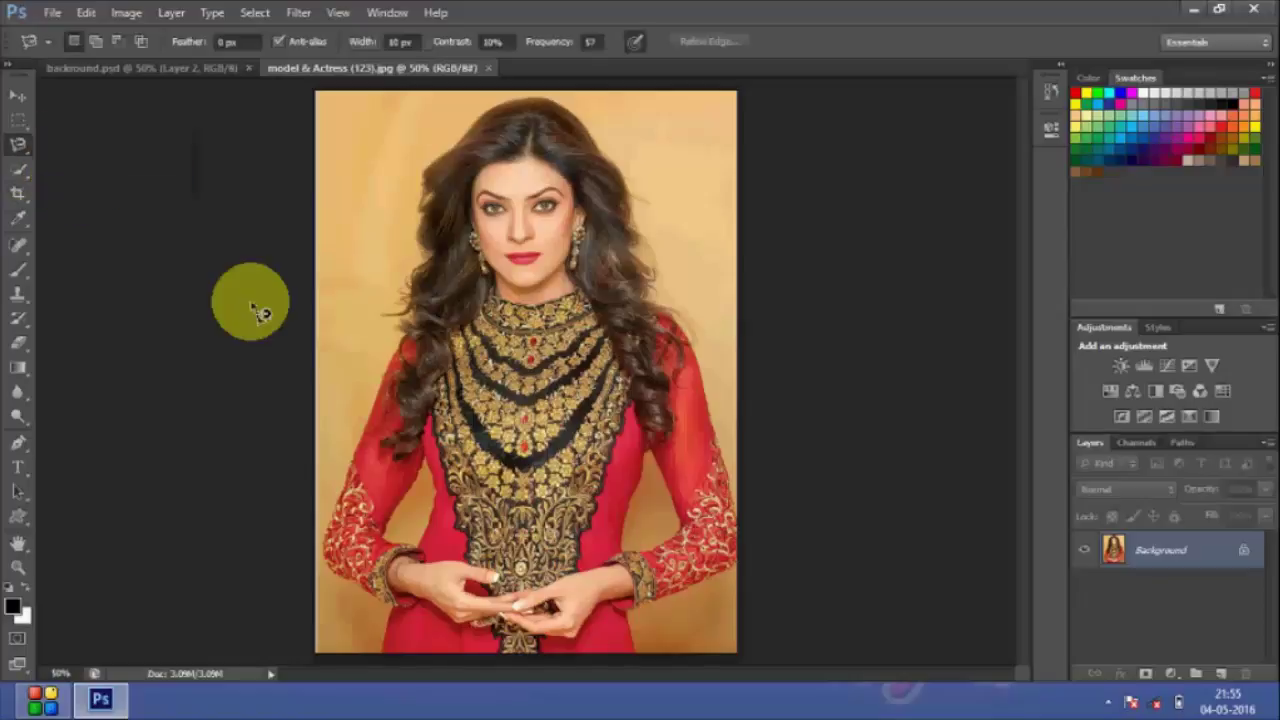
{"action": "left_click", "coordinate": [369, 428]}
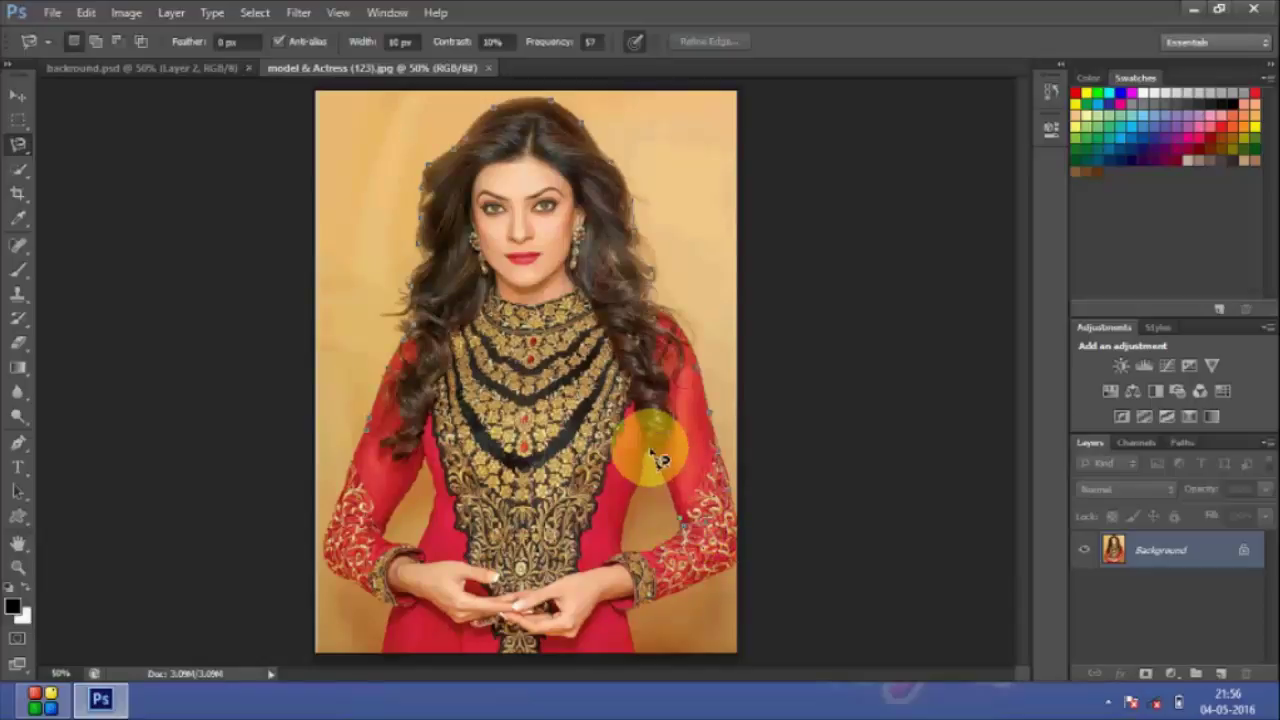
{"action": "double_click", "coordinate": [632, 555]}
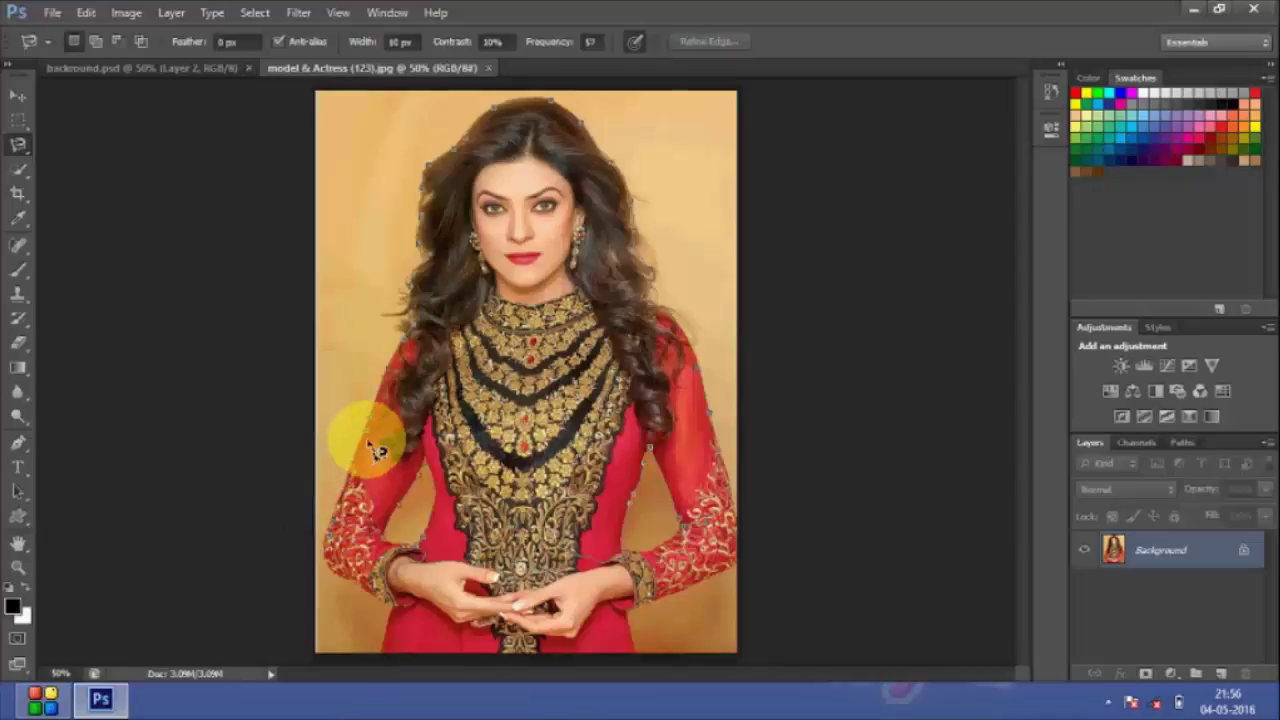
{"action": "left_click", "coordinate": [420, 418]}
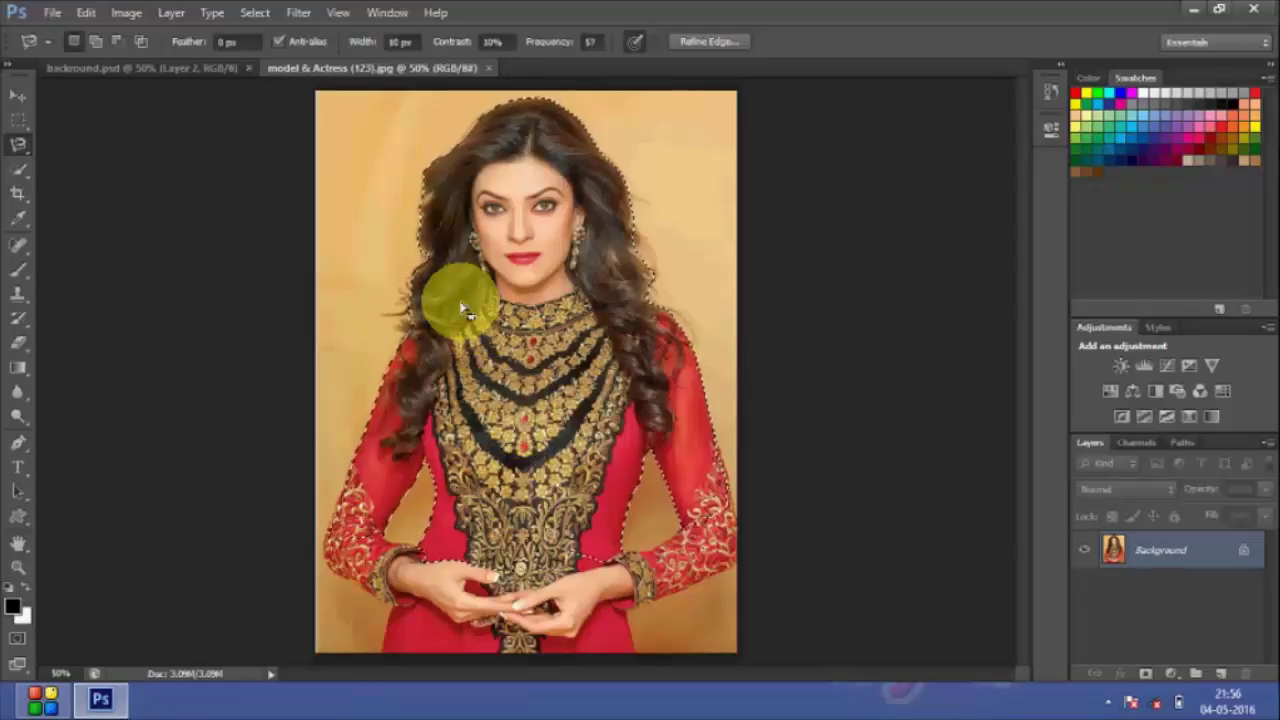
Step: Move the selected woman into backround.psd on the right side of the landscape and close the source image
{"action": "left_click", "coordinate": [18, 95]}
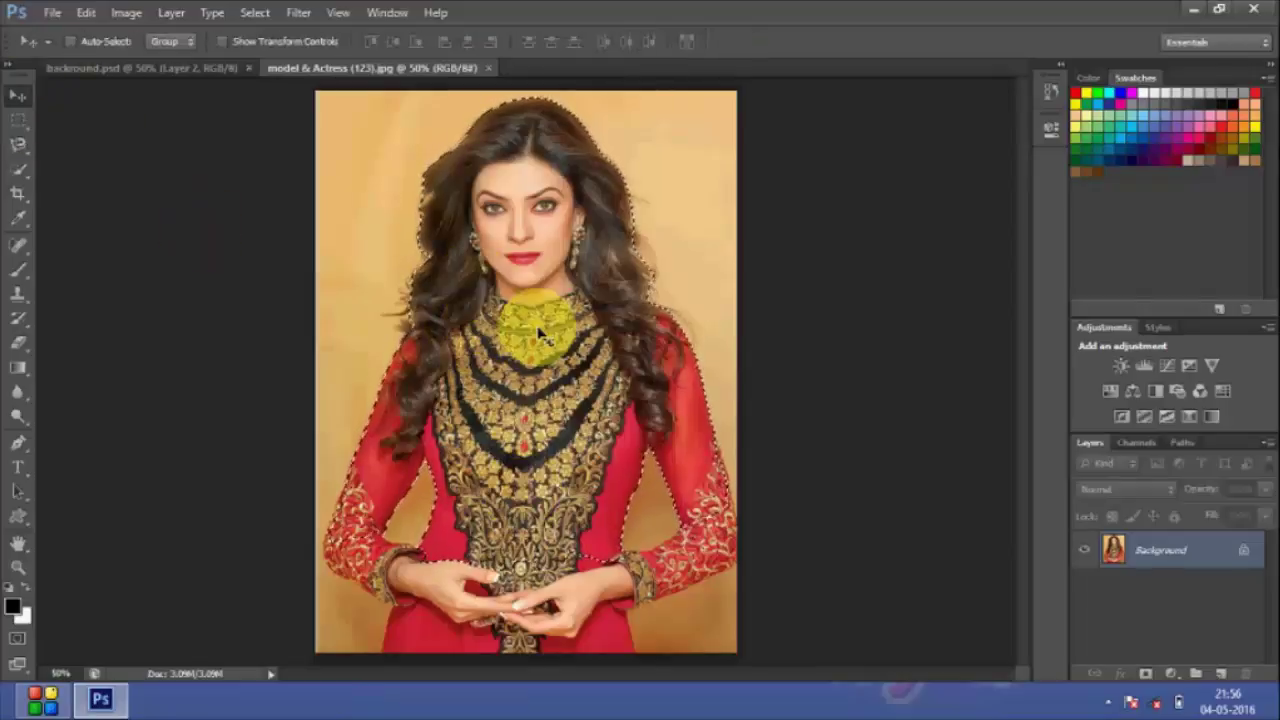
{"action": "left_click_drag", "start_coordinate": [458, 274], "coordinate": [743, 430]}
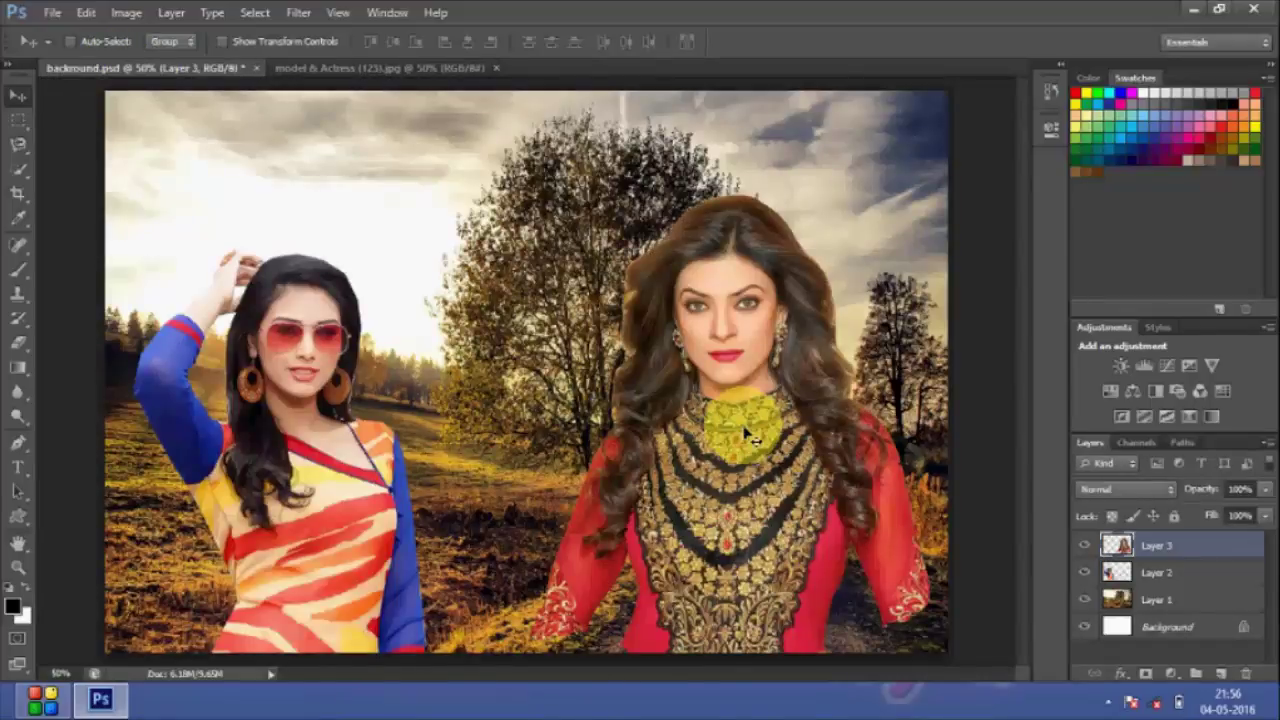
{"action": "left_click", "coordinate": [406, 67]}
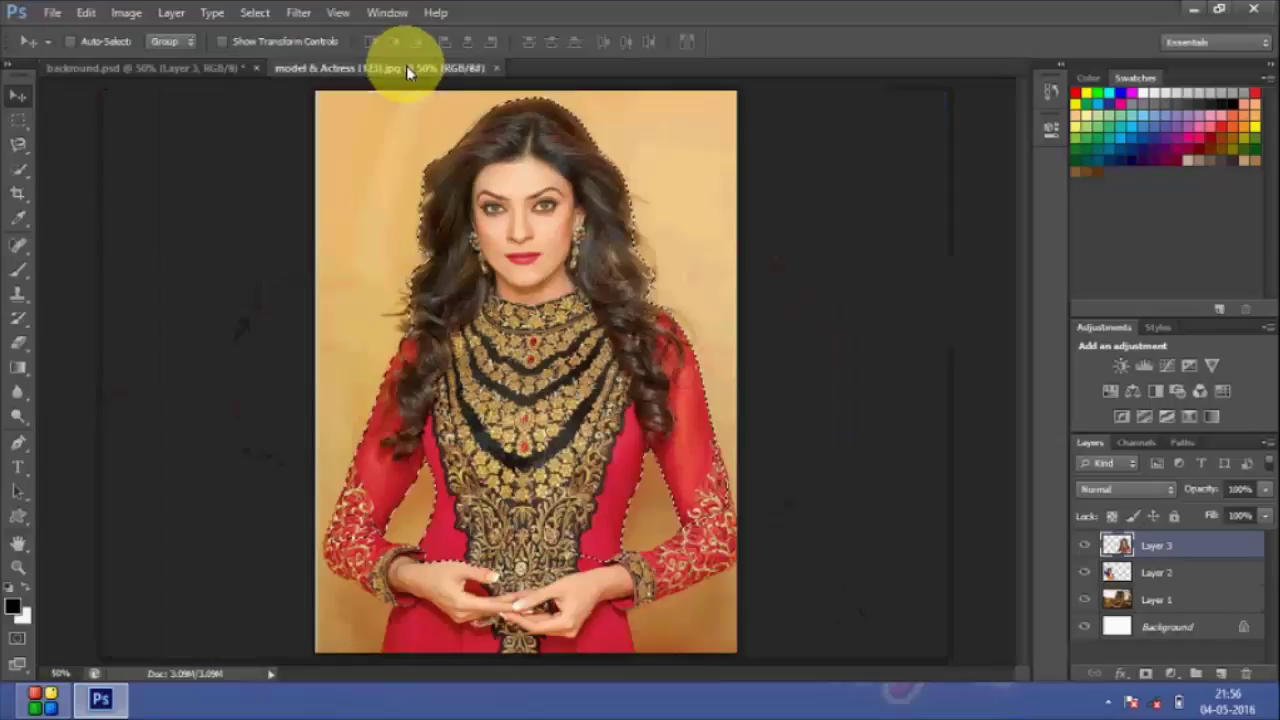
{"action": "left_click", "coordinate": [496, 68]}
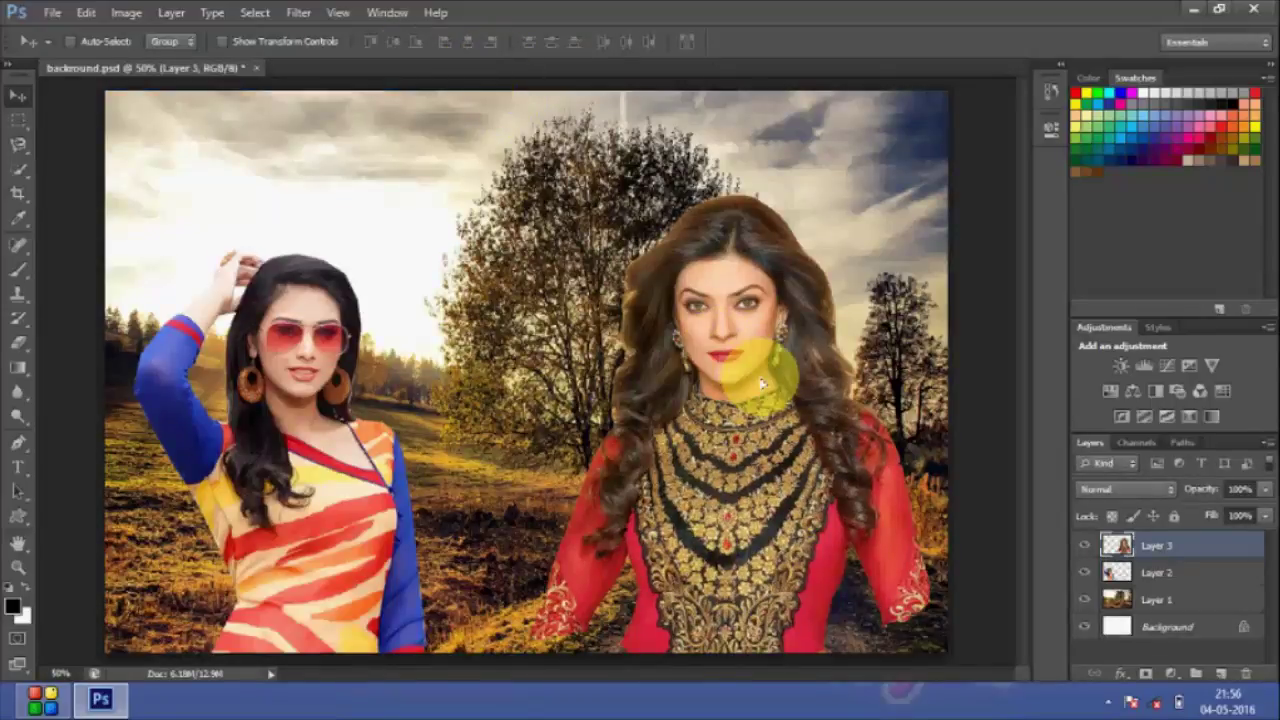
Step: Scale the red-dressed woman's layer to about 76%, place her at the lower right of the landscape, and apply the transformation
{"action": "mouse_move", "coordinate": [762, 383]}
{"action": "left_mouse_down"}
{"action": "mouse_move", "coordinate": [766, 366]}
{"action": "mouse_move", "coordinate": [770, 397]}
{"action": "left_mouse_up"}
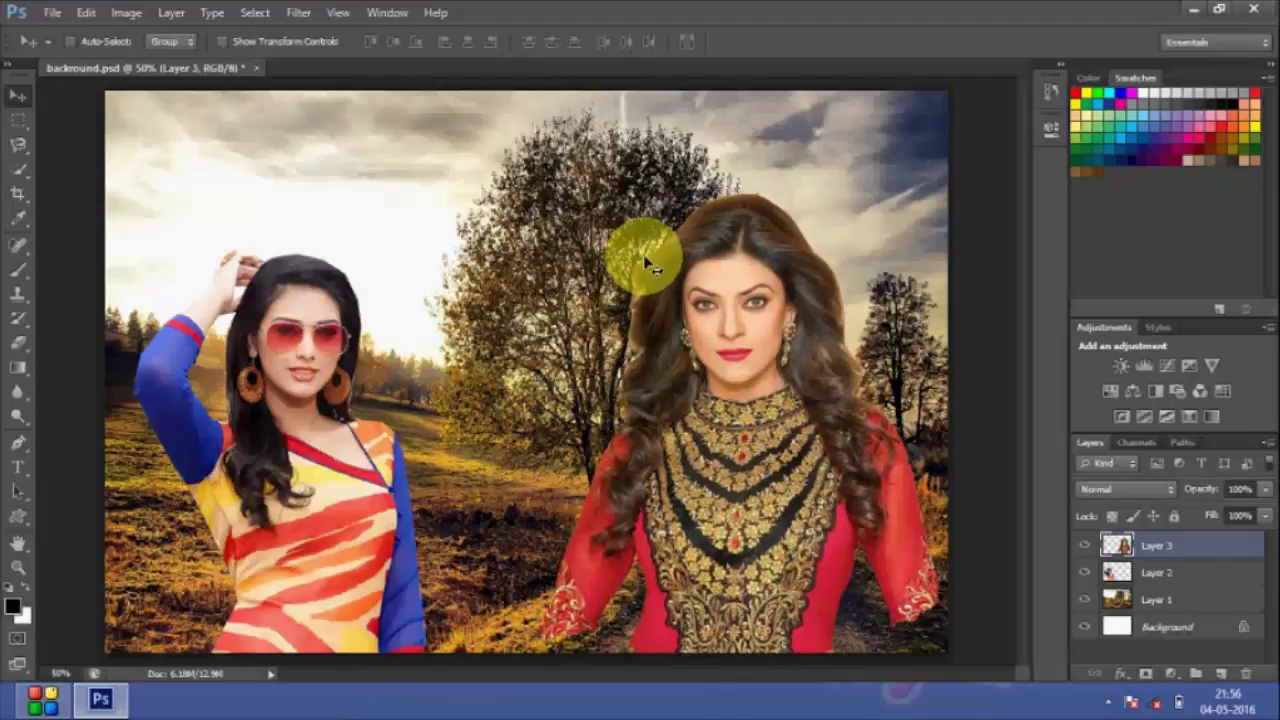
{"action": "key", "text": "ctrl+t"}
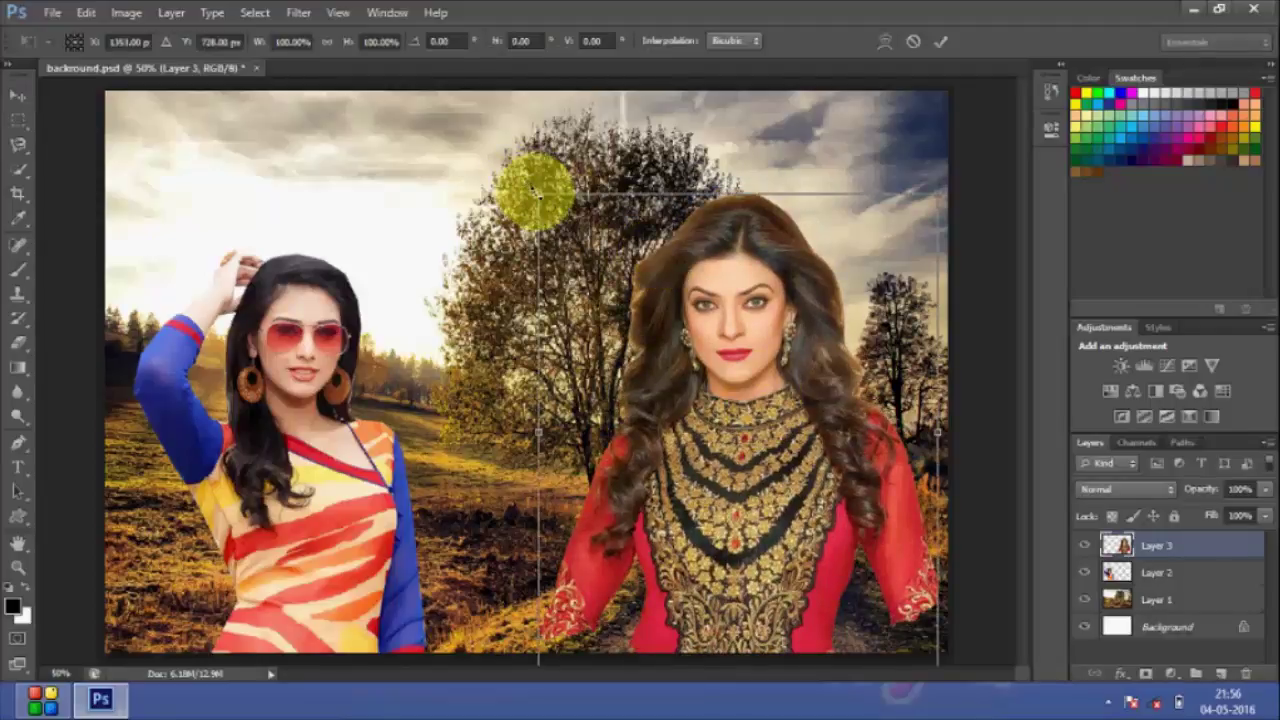
{"action": "left_click_drag", "start_coordinate": [537, 192], "coordinate": [671, 267]}
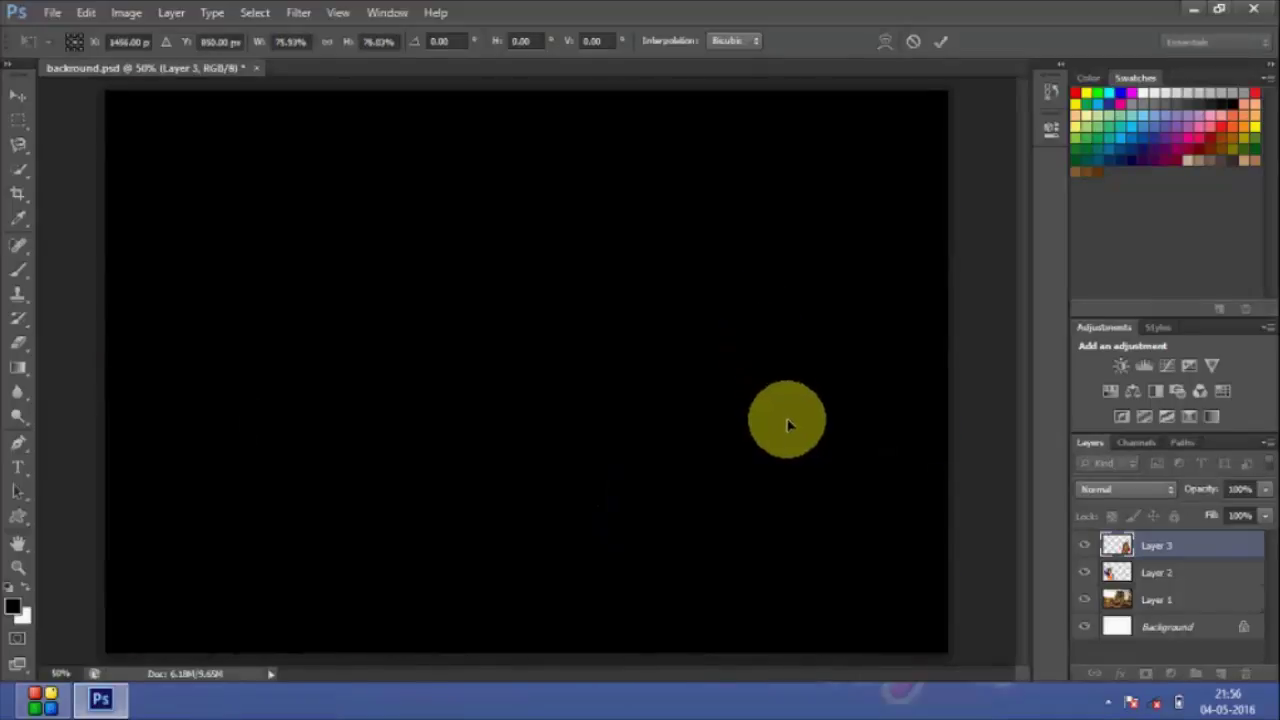
{"action": "left_click_drag", "start_coordinate": [788, 425], "coordinate": [810, 432]}
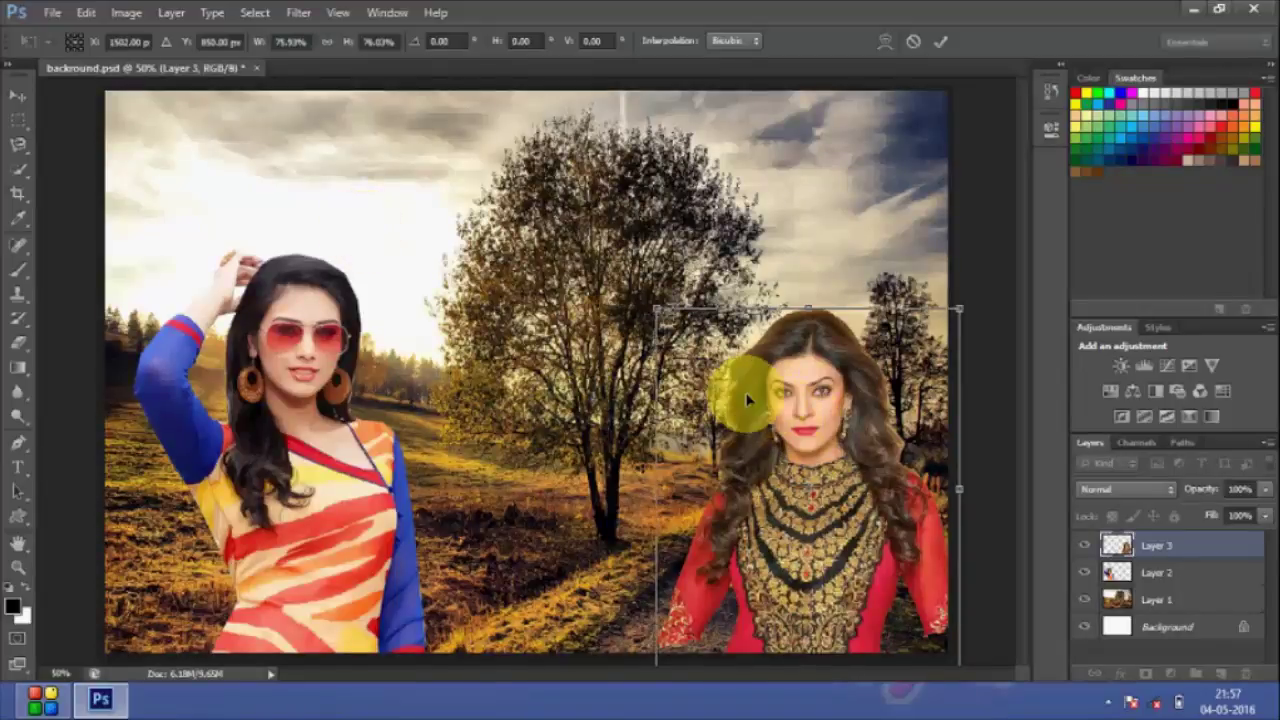
{"action": "left_click", "coordinate": [18, 147]}
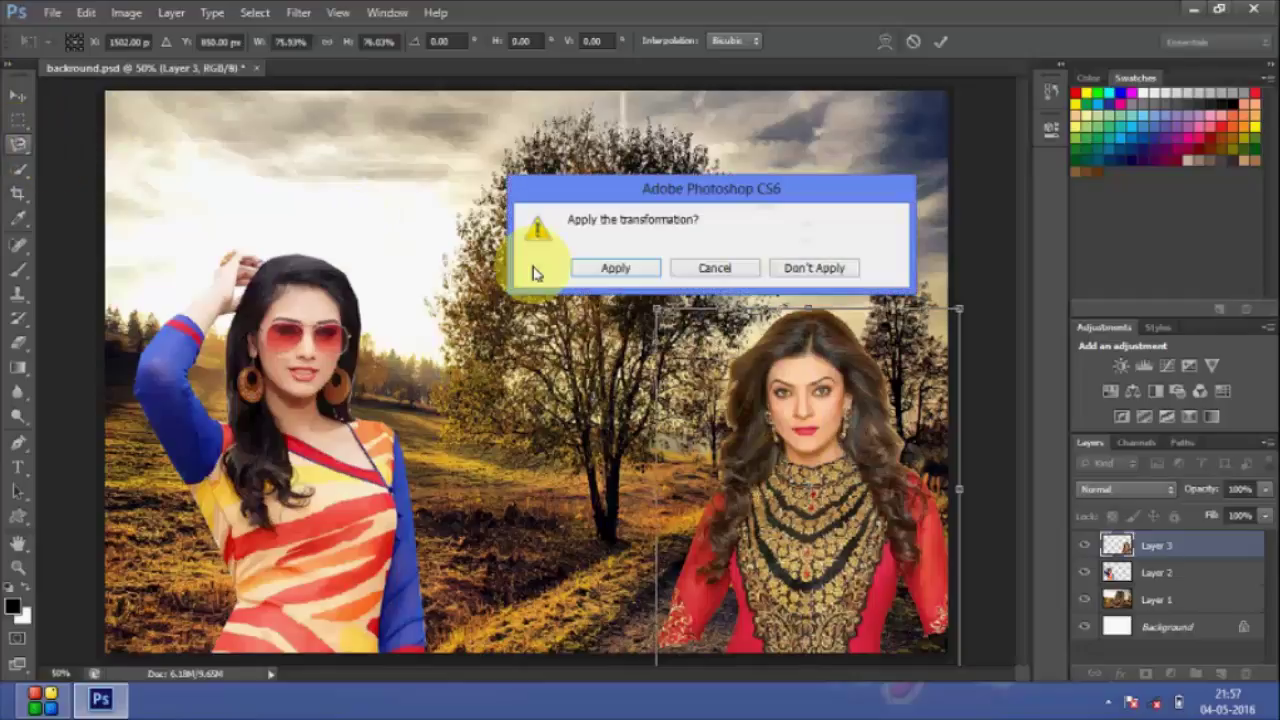
{"action": "left_click", "coordinate": [616, 268]}
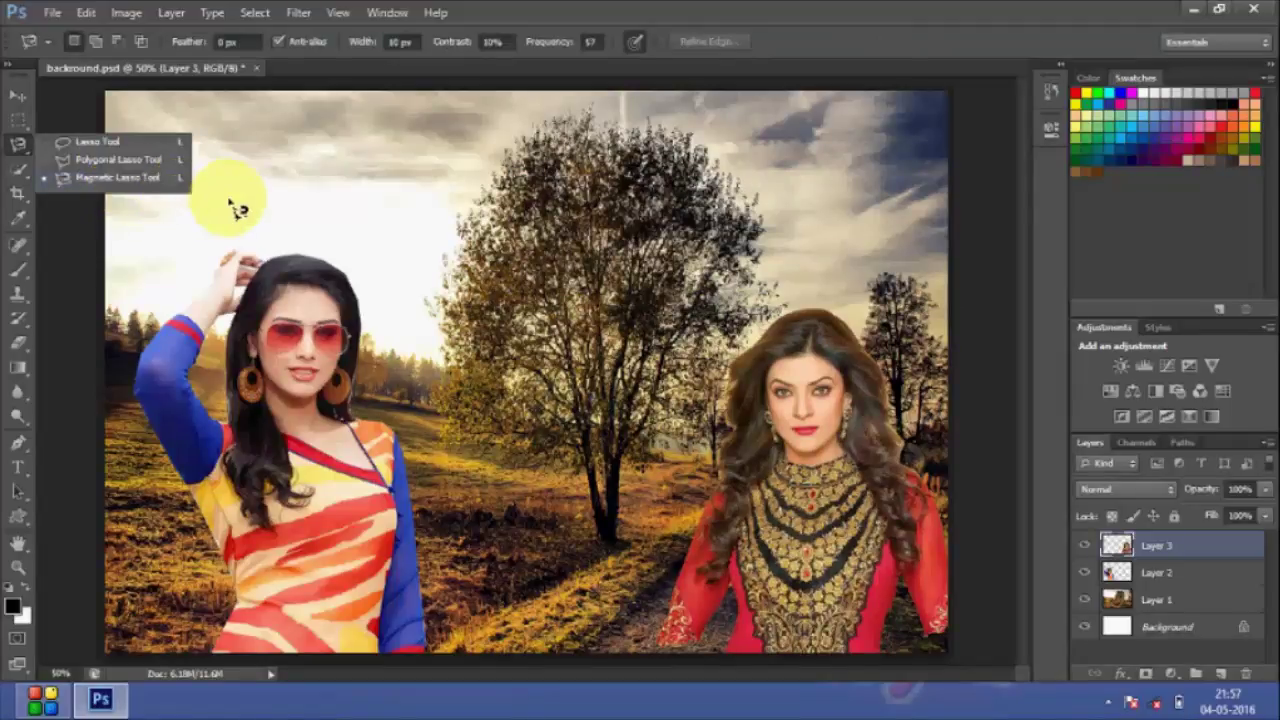
Step: Select a rectangle about 2.73 × 1.91 cm over the red-dressed woman's neckline with the Rectangular Marquee tool and move it onto the tree
{"action": "left_click", "coordinate": [18, 119]}
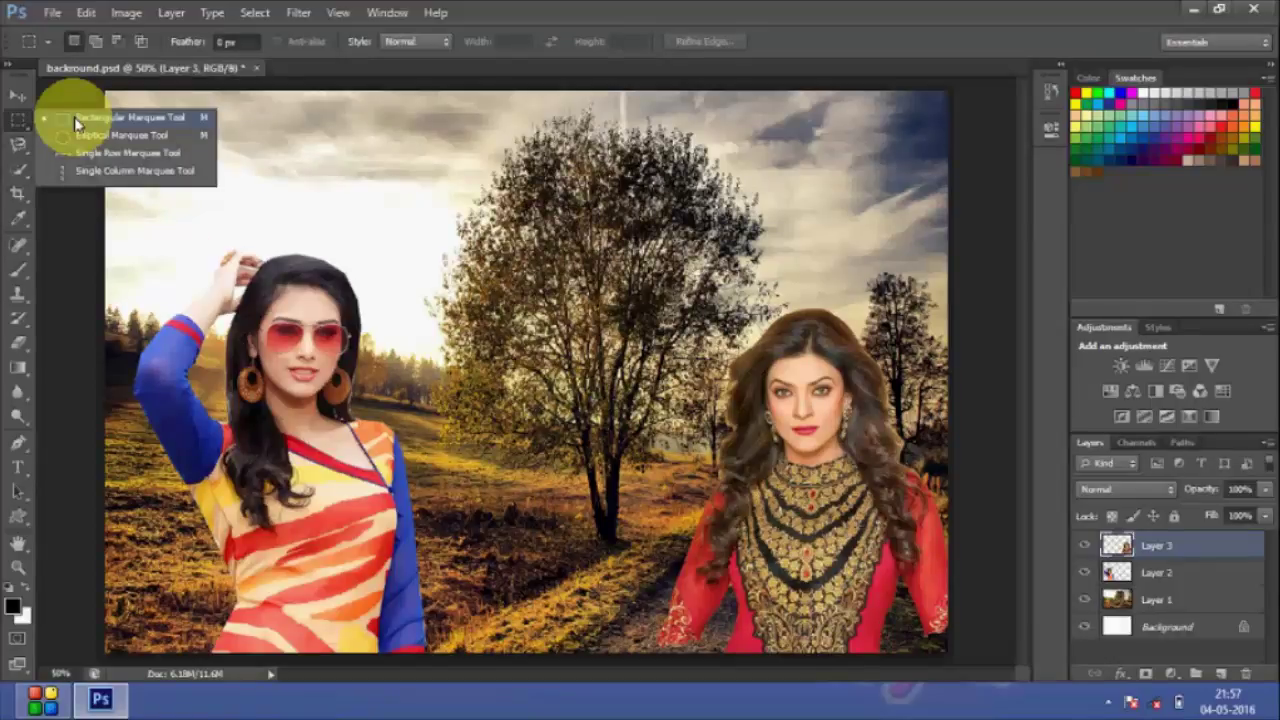
{"action": "left_click", "coordinate": [94, 119]}
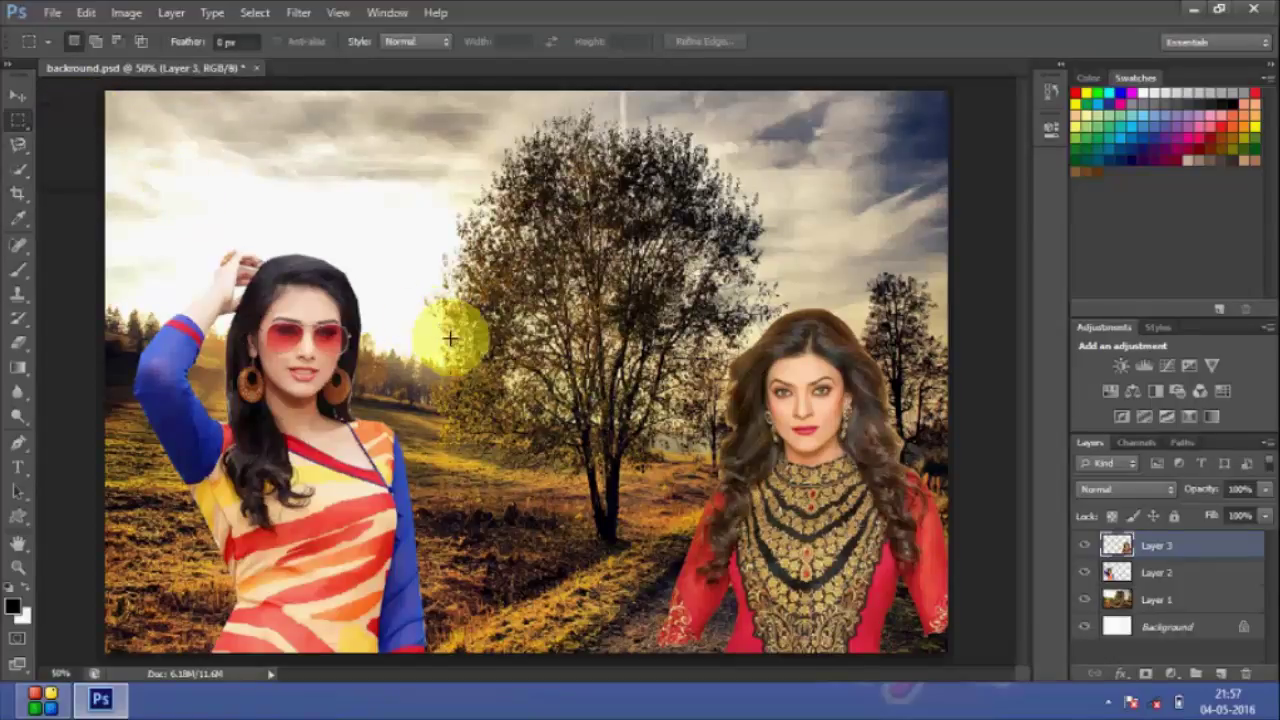
{"action": "left_click_drag", "start_coordinate": [745, 446], "coordinate": [893, 548]}
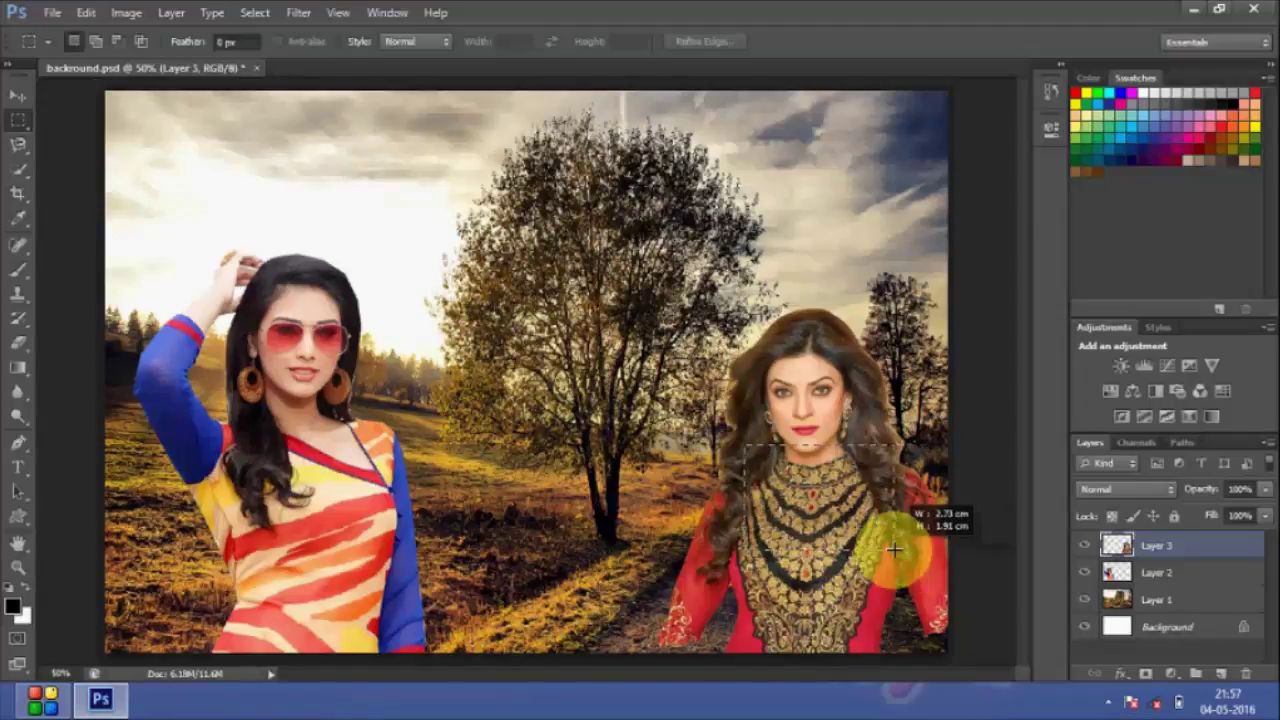
{"action": "left_click", "coordinate": [18, 95]}
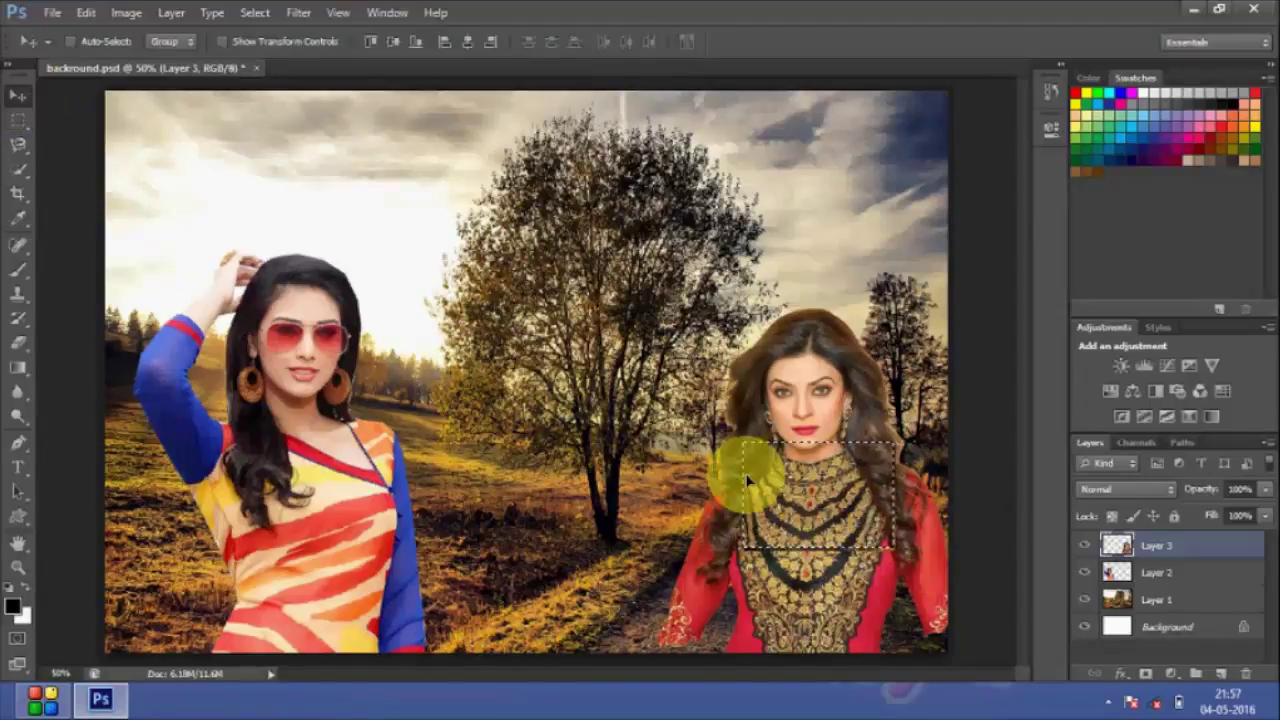
{"action": "left_click_drag", "start_coordinate": [743, 471], "coordinate": [600, 413]}
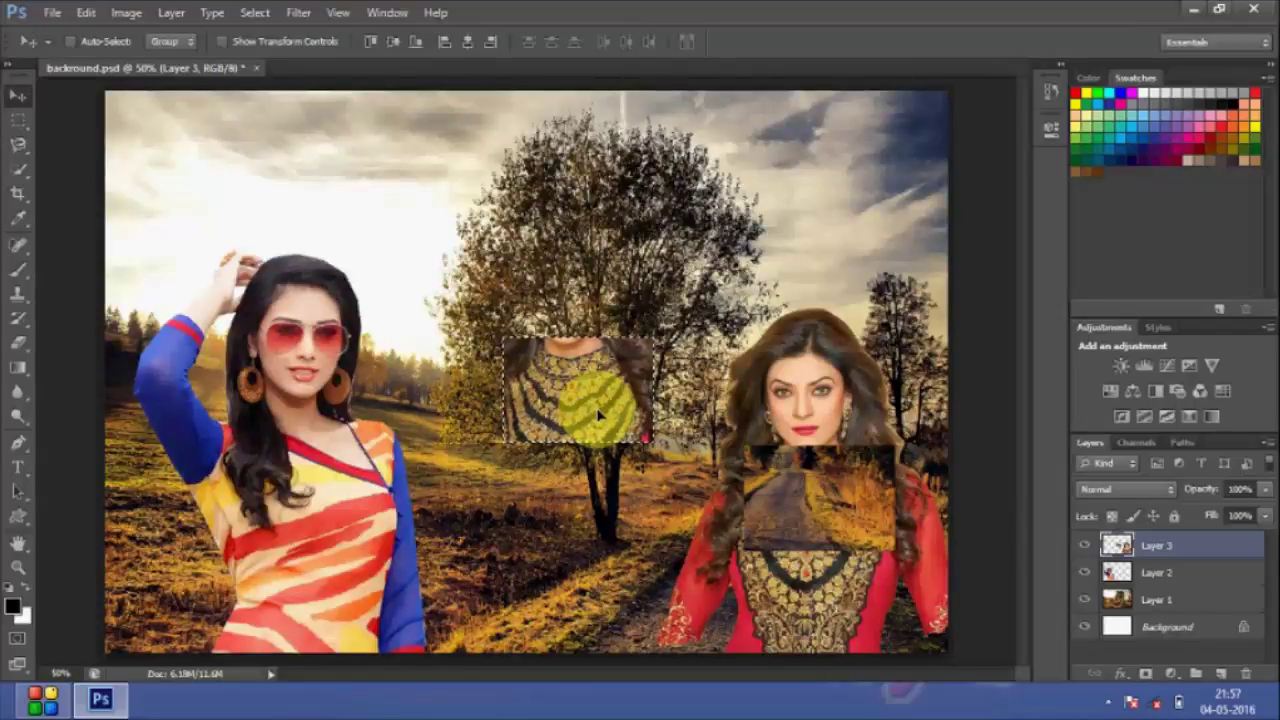
Step: Undo the move of the rectangular neckline piece and deselect it
{"action": "left_click", "coordinate": [602, 420]}
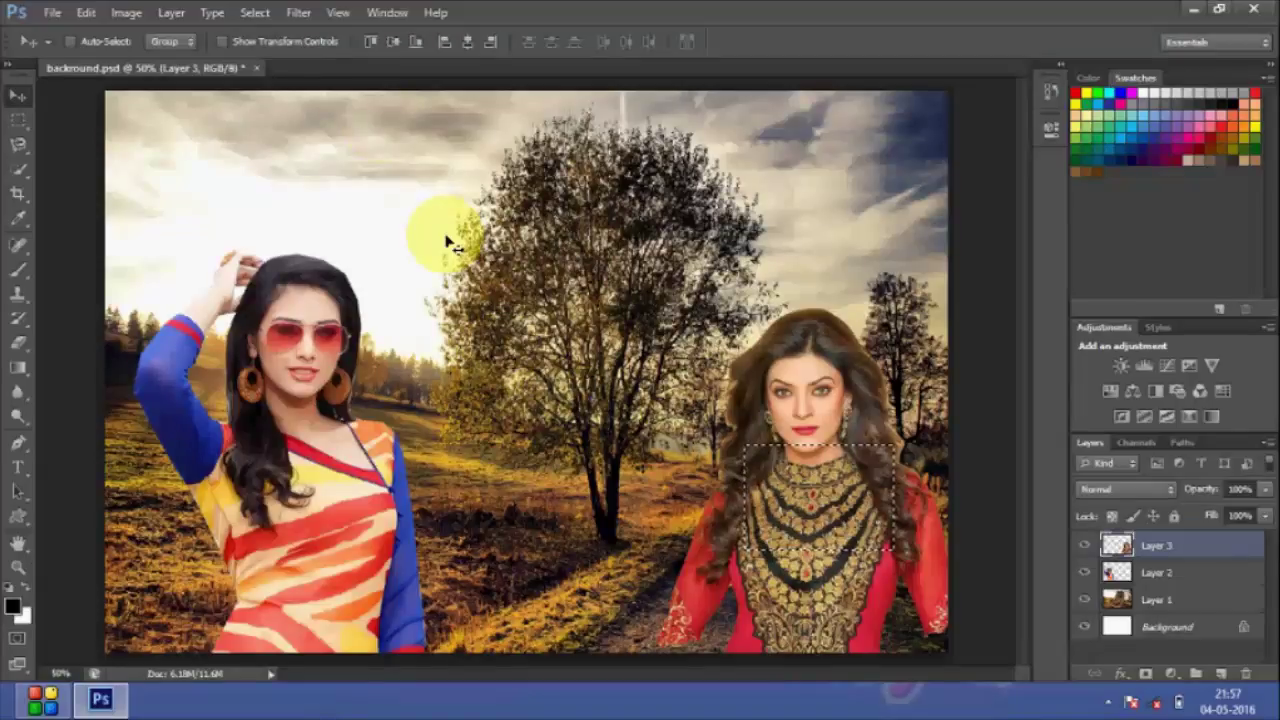
{"action": "left_click", "coordinate": [265, 15]}
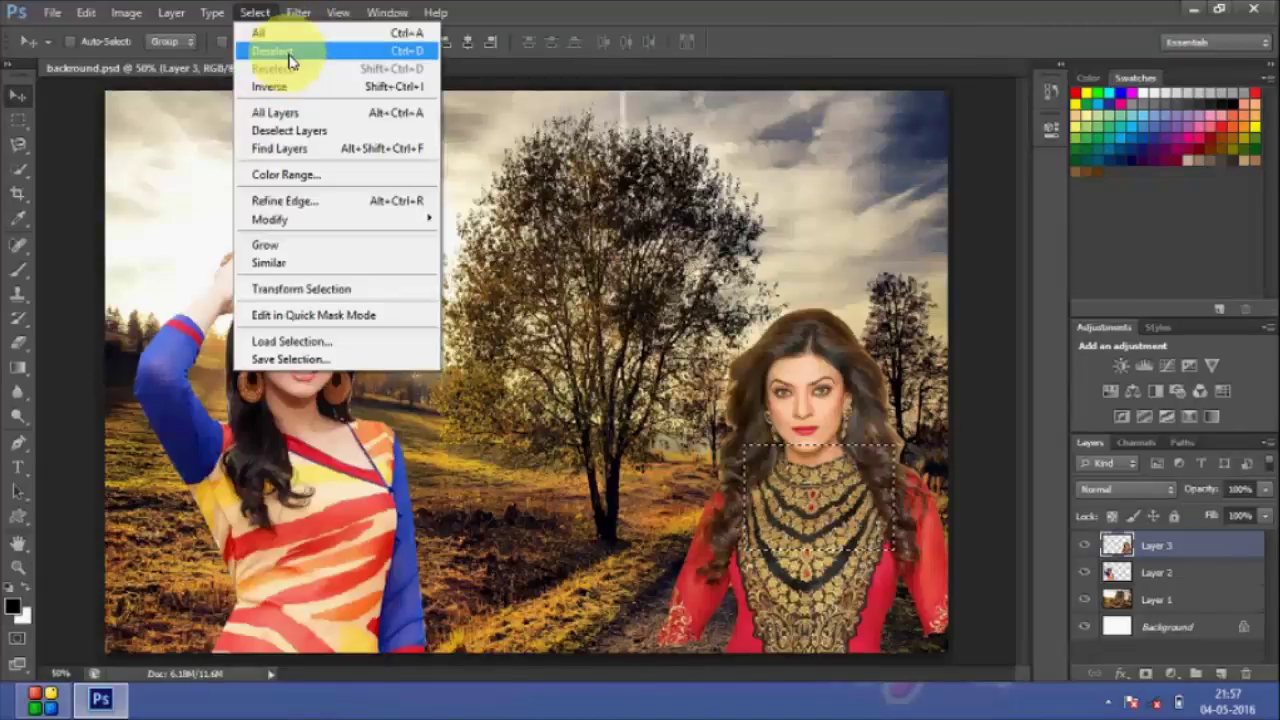
{"action": "left_click", "coordinate": [289, 55]}
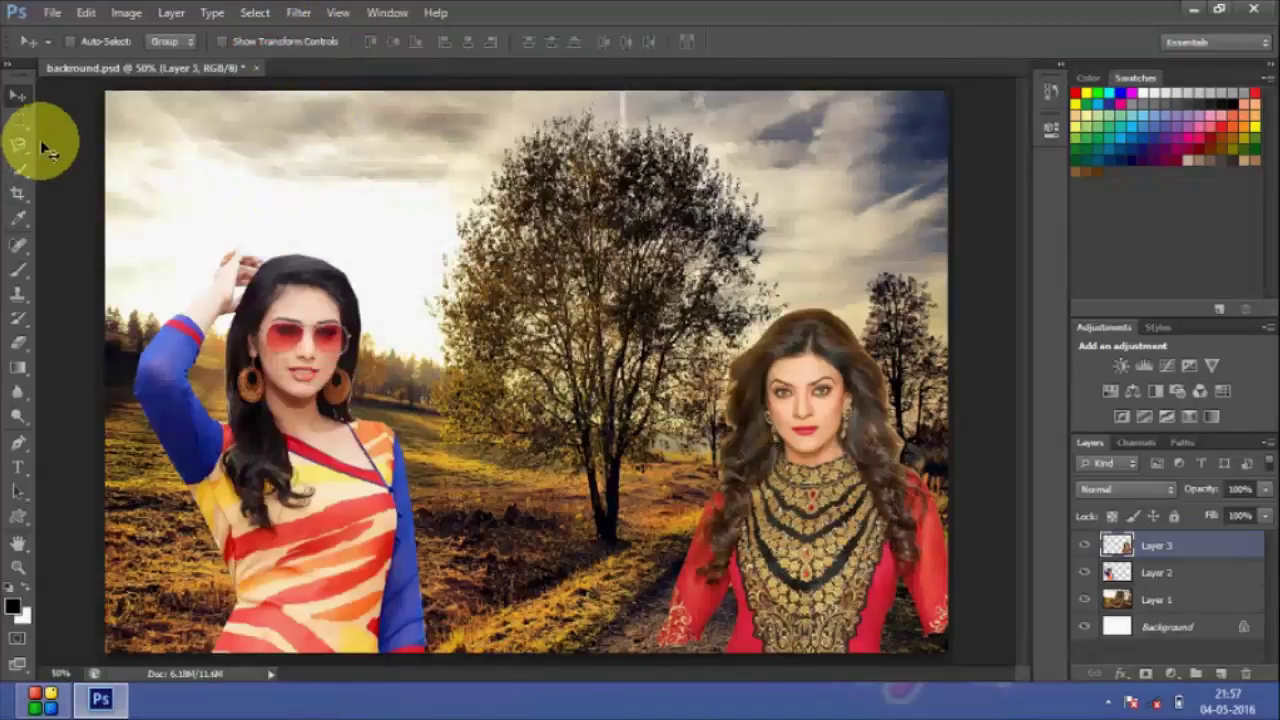
Step: Select the red-dressed woman's face with the Elliptical Marquee tool and move the cutout onto the tree
{"action": "left_click", "coordinate": [20, 118]}
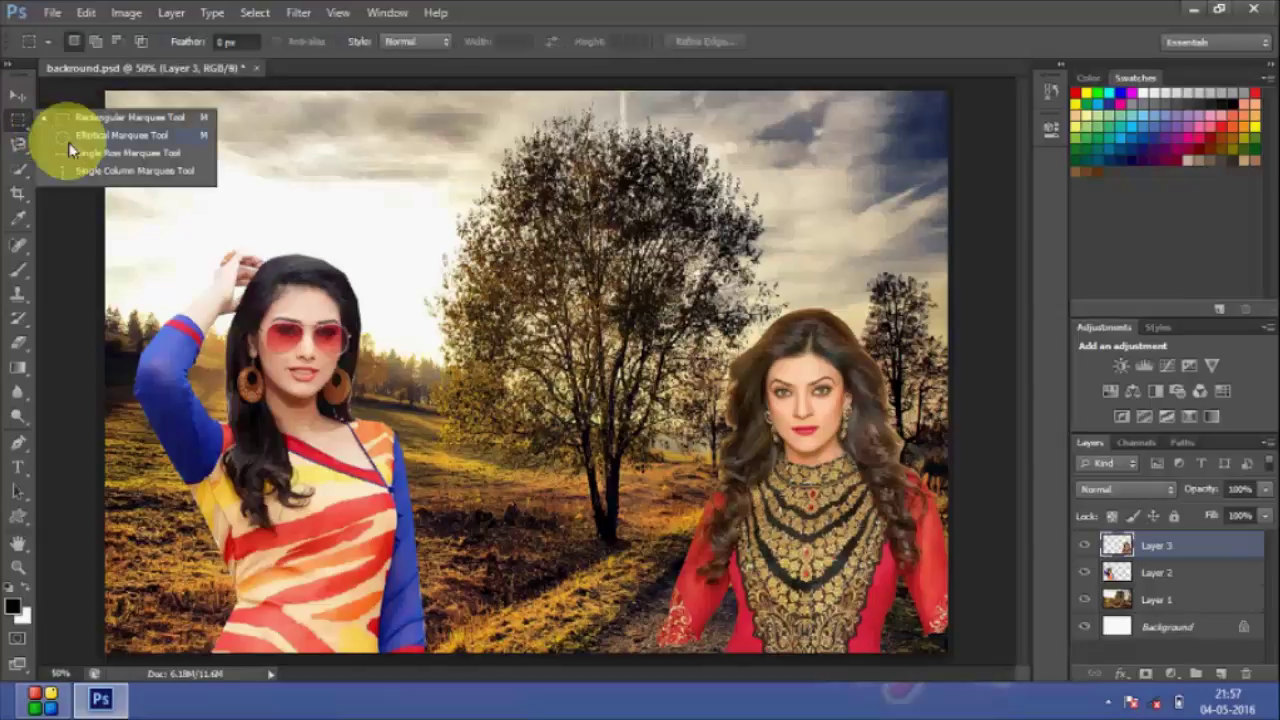
{"action": "left_click", "coordinate": [72, 138]}
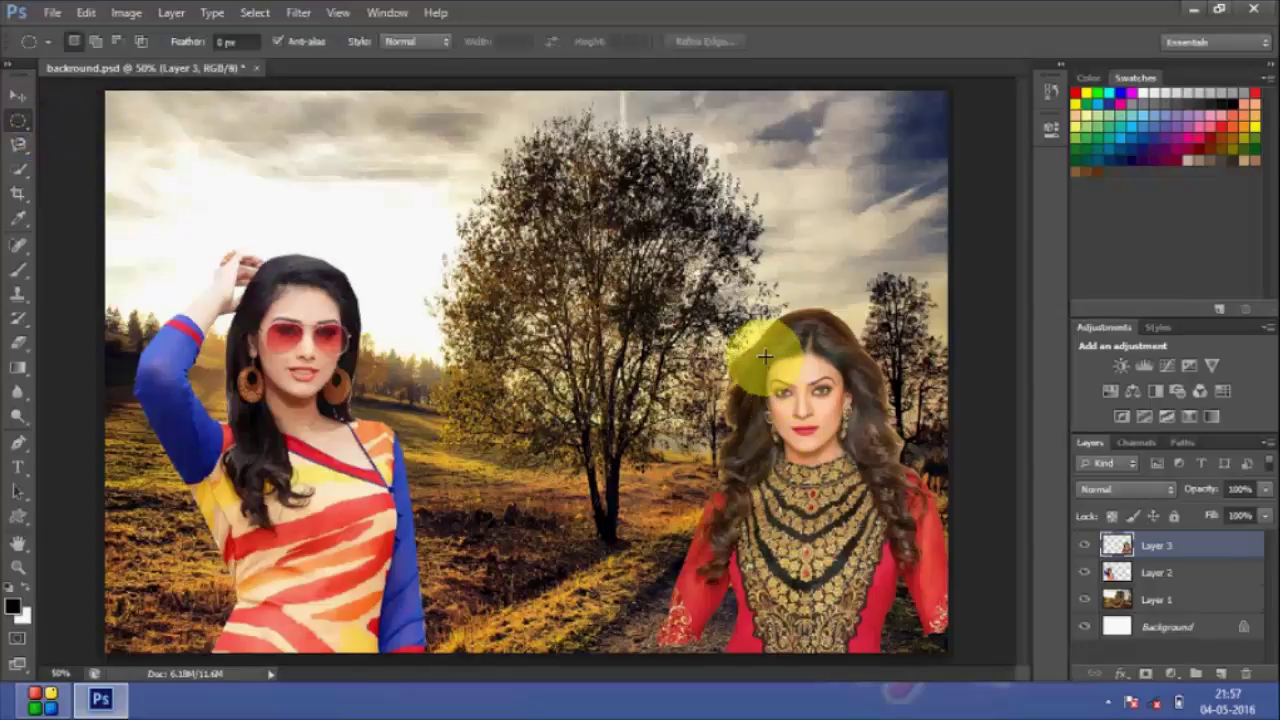
{"action": "left_click_drag", "start_coordinate": [754, 350], "coordinate": [890, 496]}
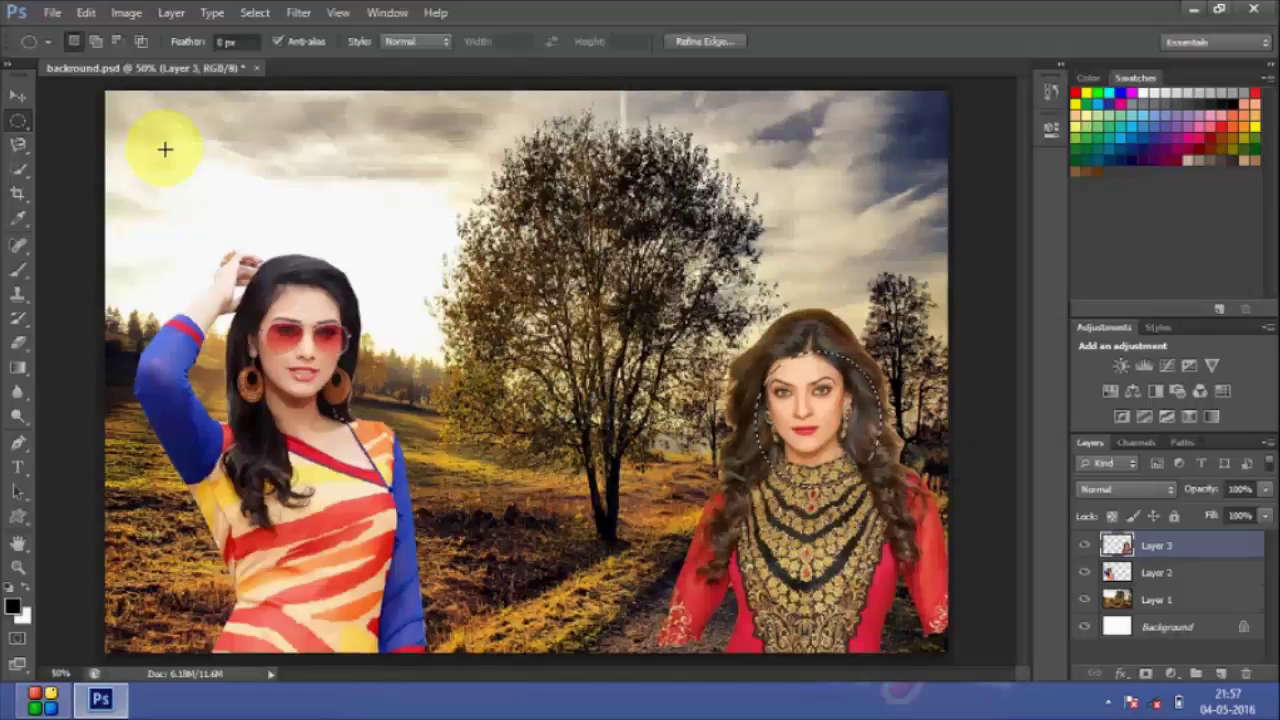
{"action": "left_click", "coordinate": [18, 95]}
{"action": "left_click_drag", "start_coordinate": [760, 390], "coordinate": [619, 425]}
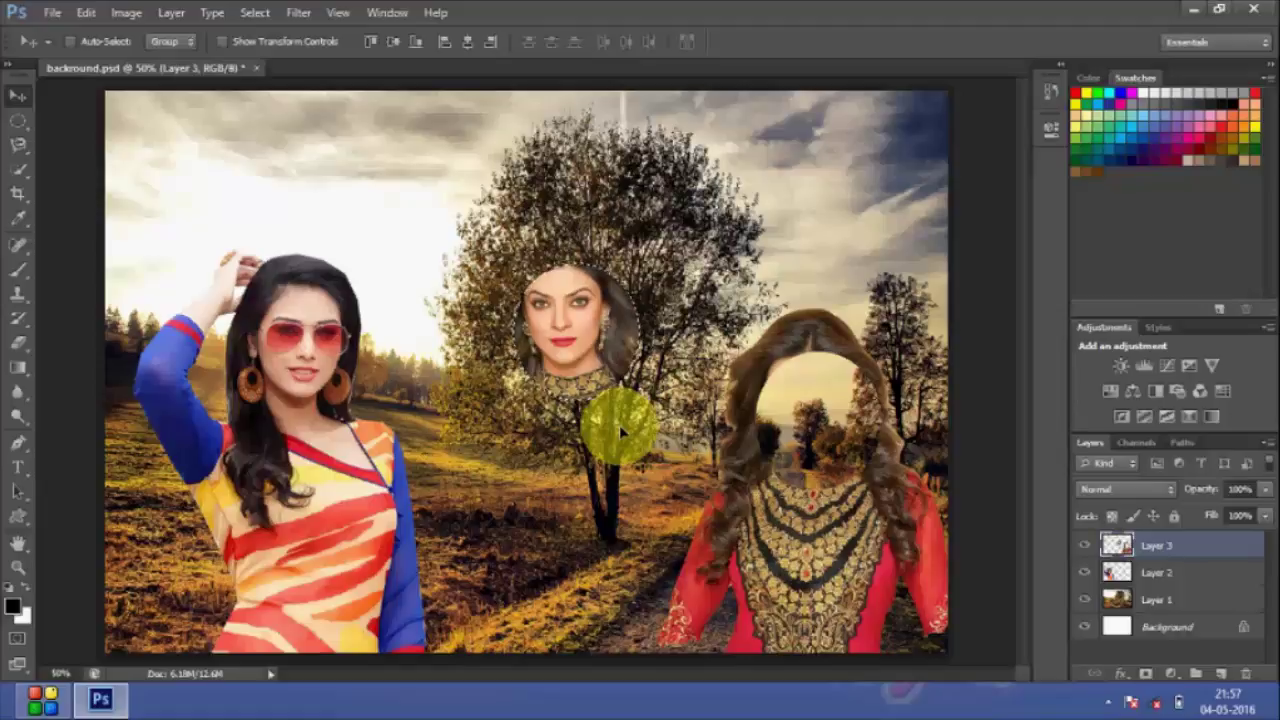
Step: Undo the move of the elliptical face cutout and use Step Backward
{"action": "key", "text": "ctrl+z"}
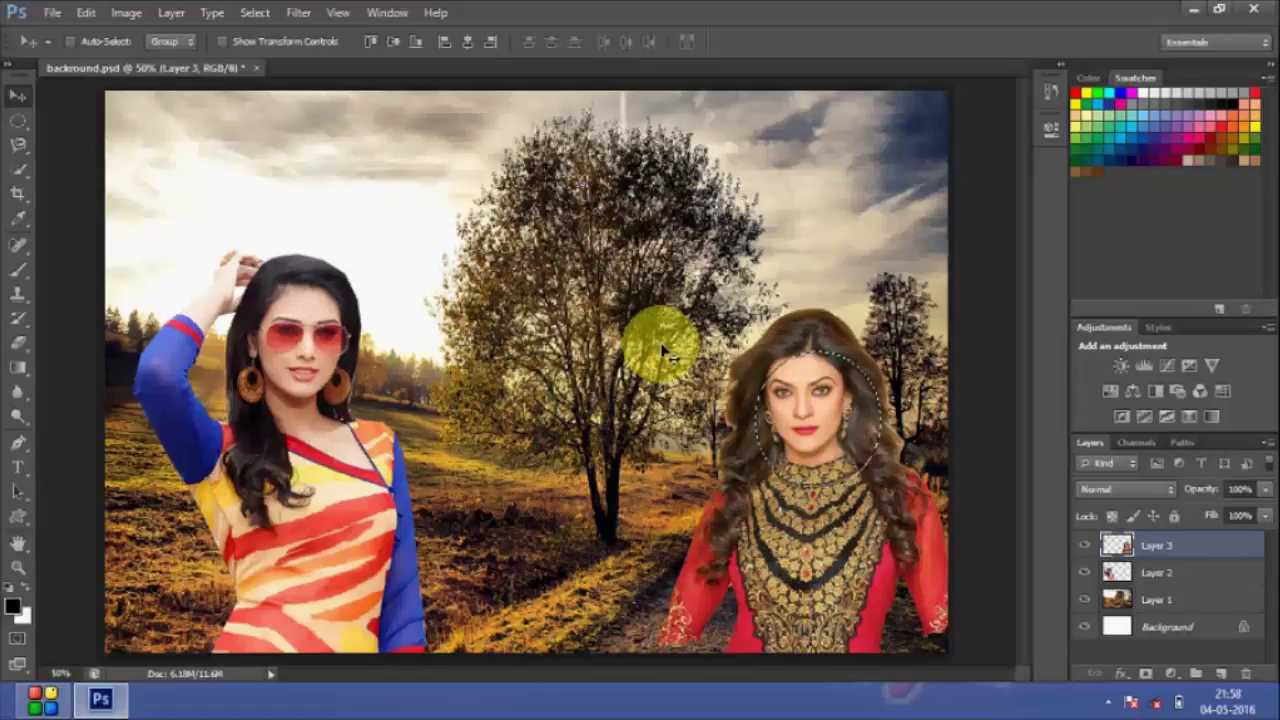
{"action": "left_click_drag", "start_coordinate": [805, 378], "coordinate": [822, 383]}
{"action": "left_click", "coordinate": [86, 12]}
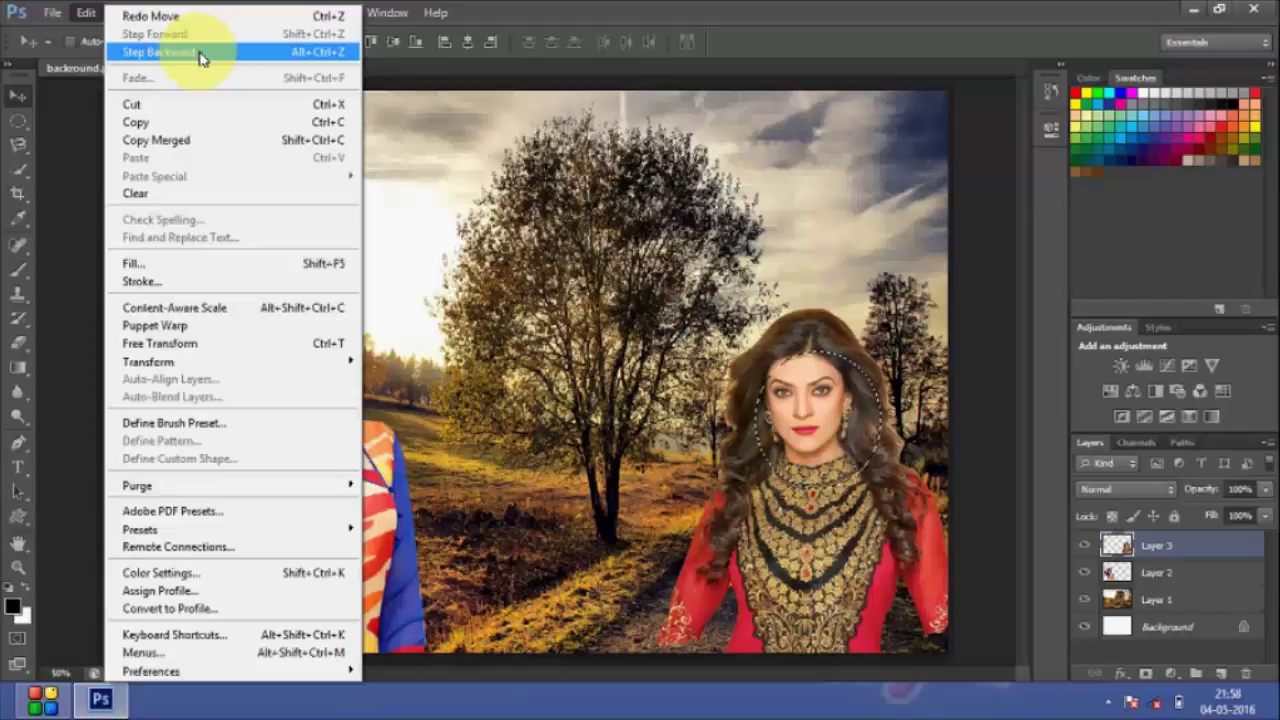
{"action": "left_click", "coordinate": [200, 52]}
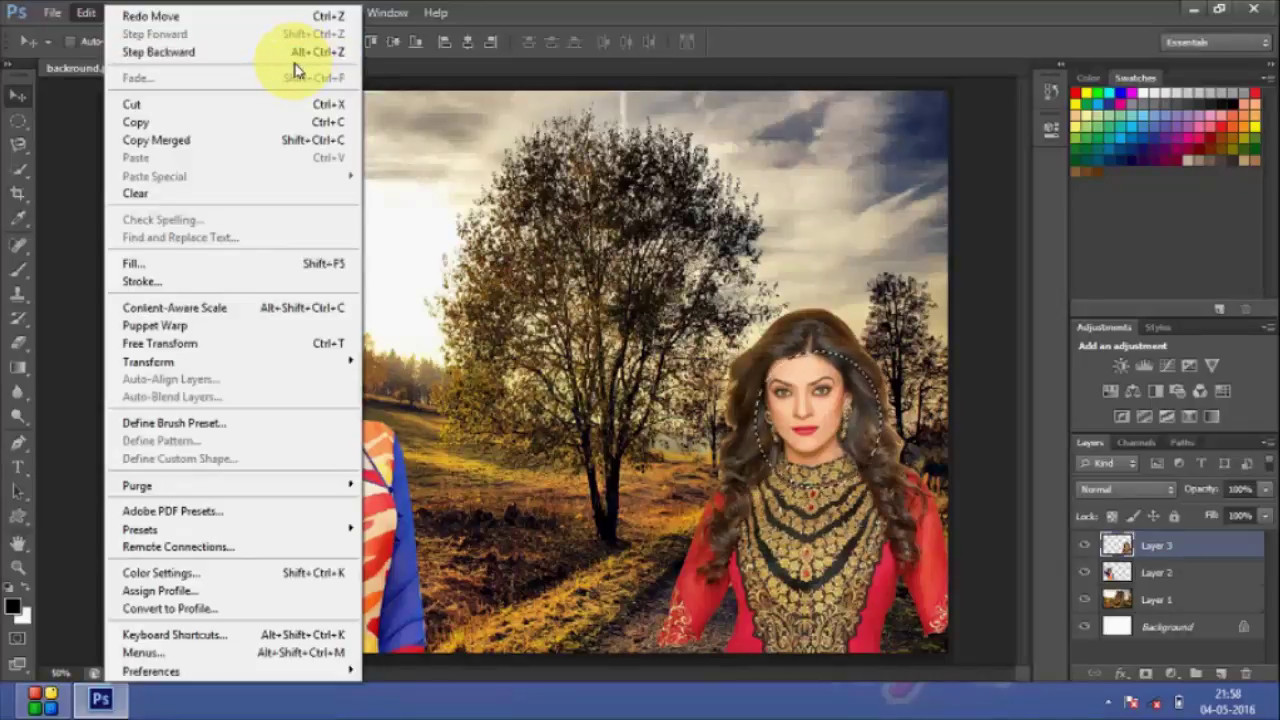
{"action": "left_click", "coordinate": [510, 188]}
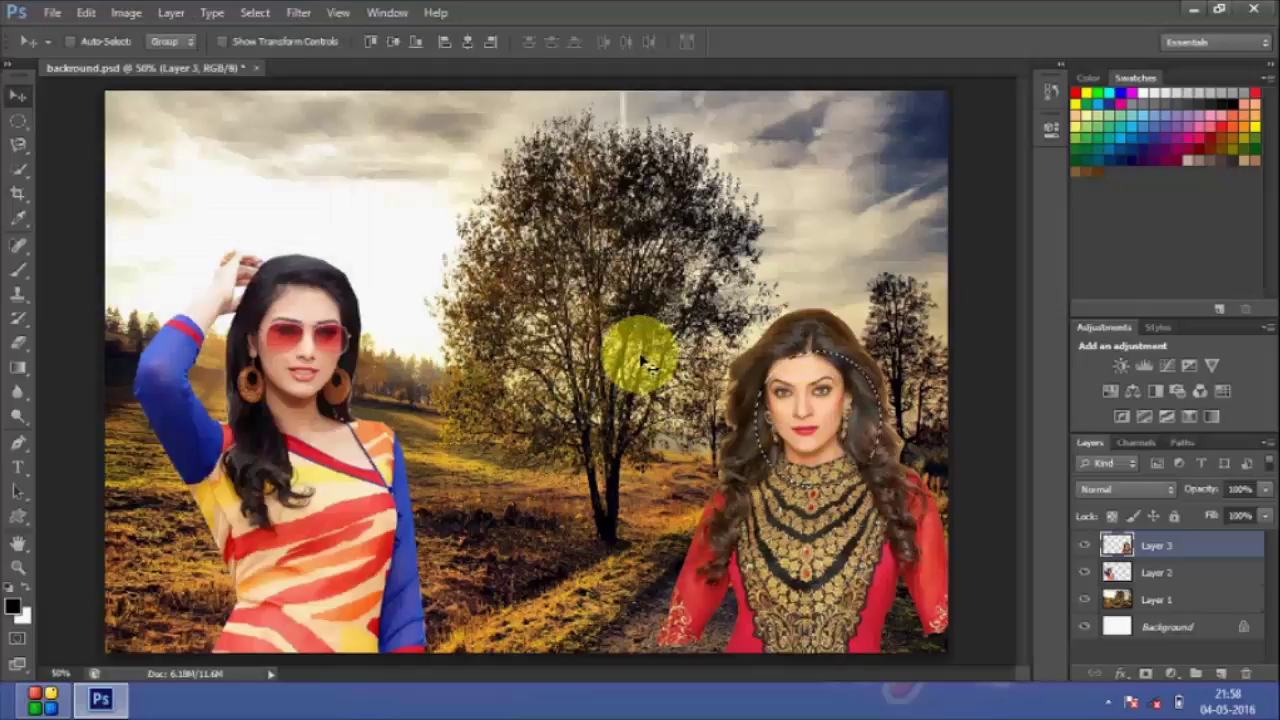
Step: Step backward several more times through the edit history and clear the elliptical selection around the face
{"action": "key", "text": "ctrl+alt+z"}
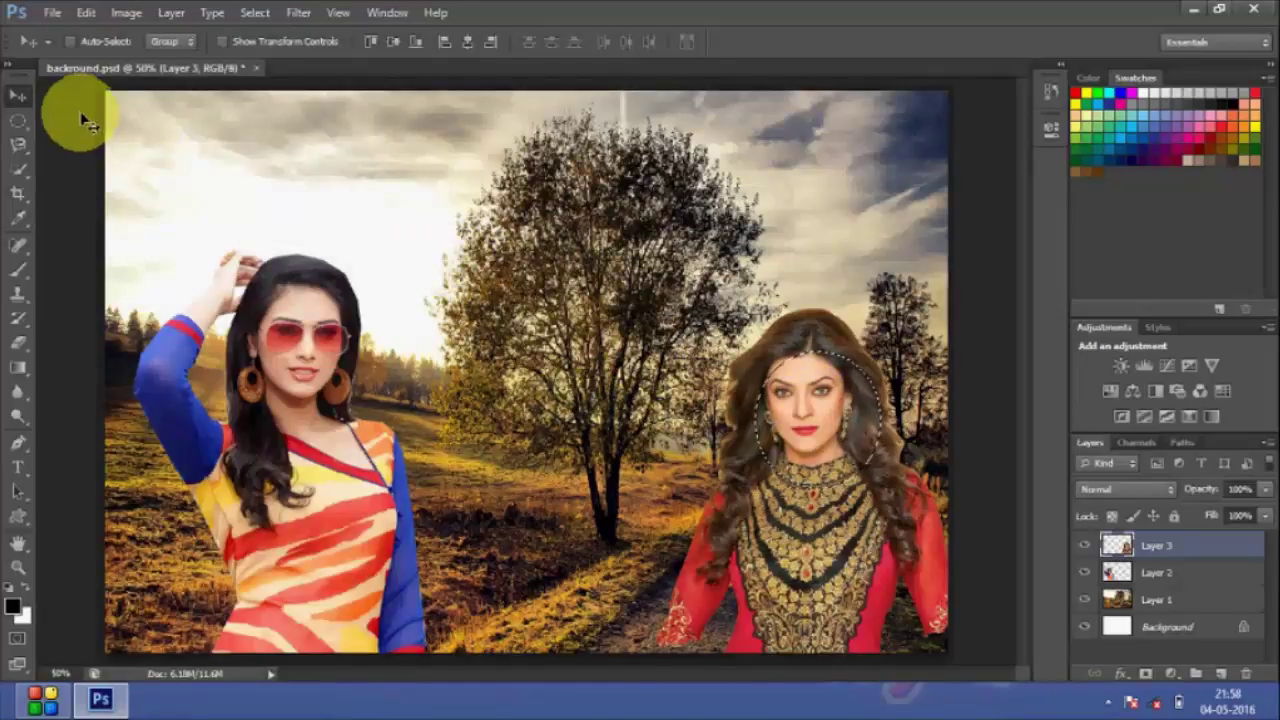
{"action": "key", "text": "ctrl+alt+z"}
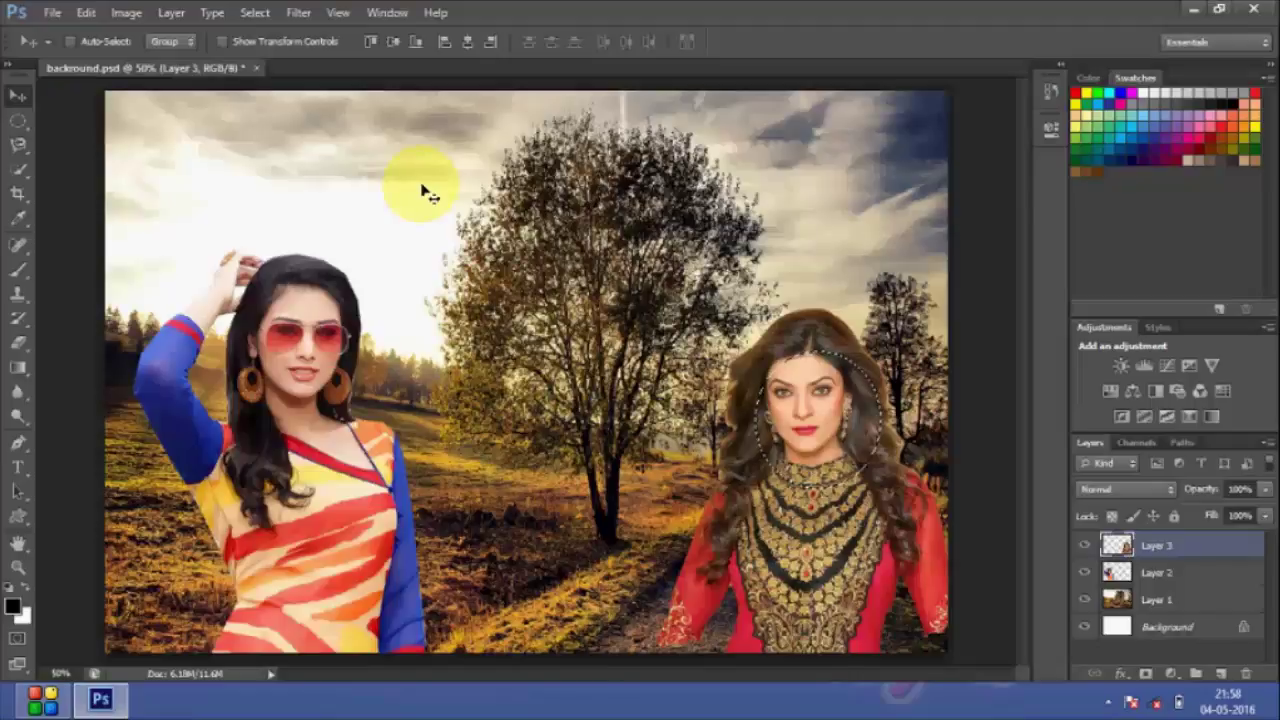
{"action": "key", "text": "ctrl+alt+z"}
{"action": "key", "text": "ctrl+alt+z"}
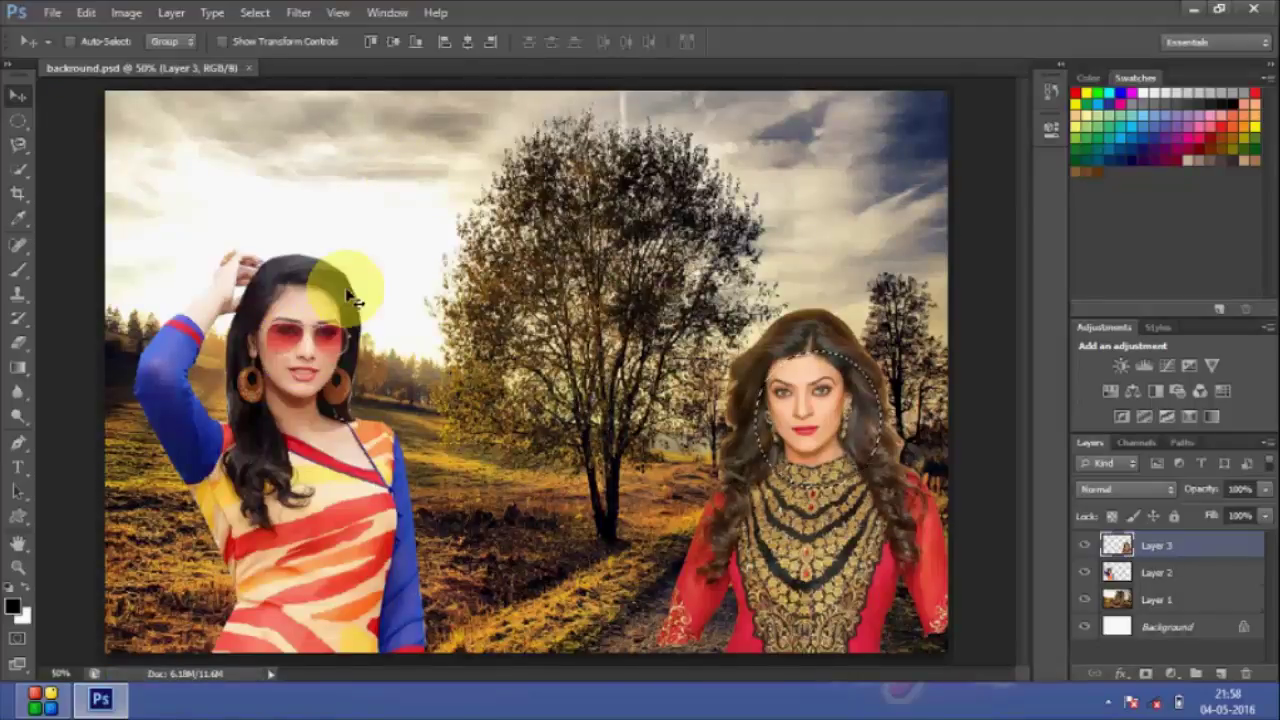
{"action": "left_click", "coordinate": [250, 13]}
{"action": "left_click", "coordinate": [276, 62]}
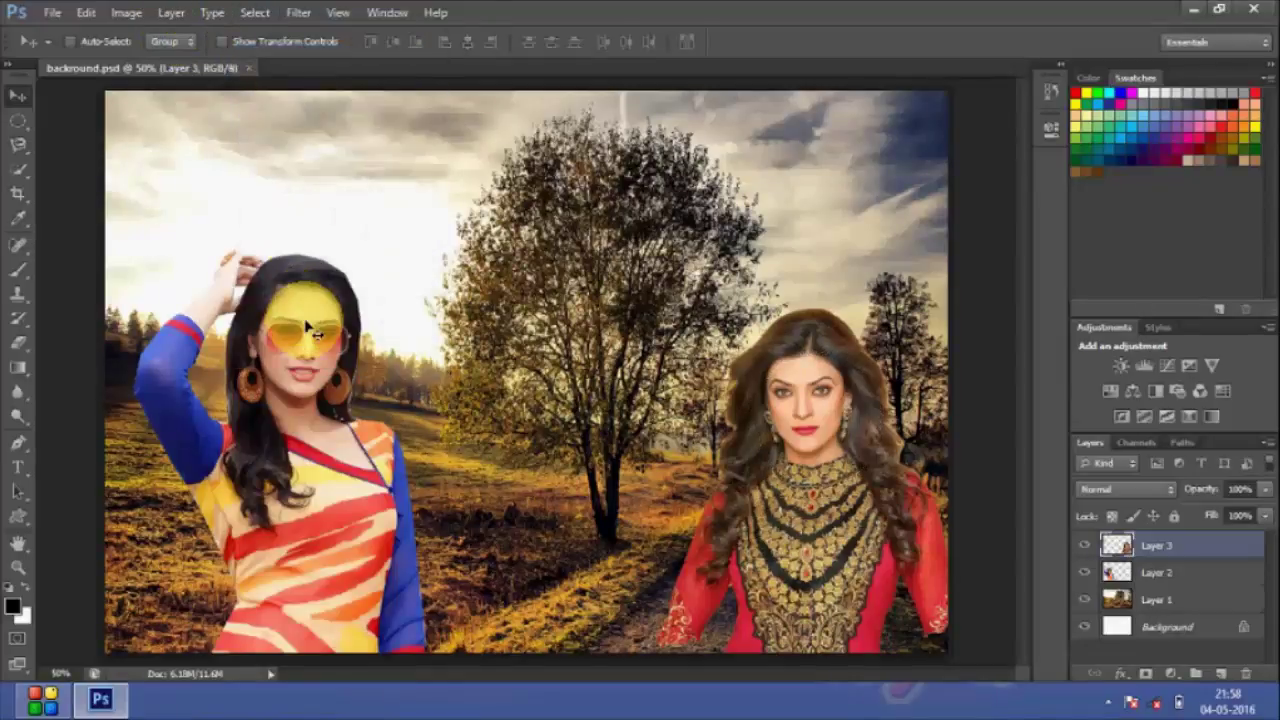
Step: Move the red-dressed woman on Layer 3 lower and further right, and shift the woman on Layer 2 slightly down and left
{"action": "mouse_move", "coordinate": [289, 349]}
{"action": "left_mouse_down"}
{"action": "mouse_move", "coordinate": [320, 286]}
{"action": "mouse_move", "coordinate": [313, 330]}
{"action": "mouse_move", "coordinate": [286, 343]}
{"action": "left_mouse_up"}
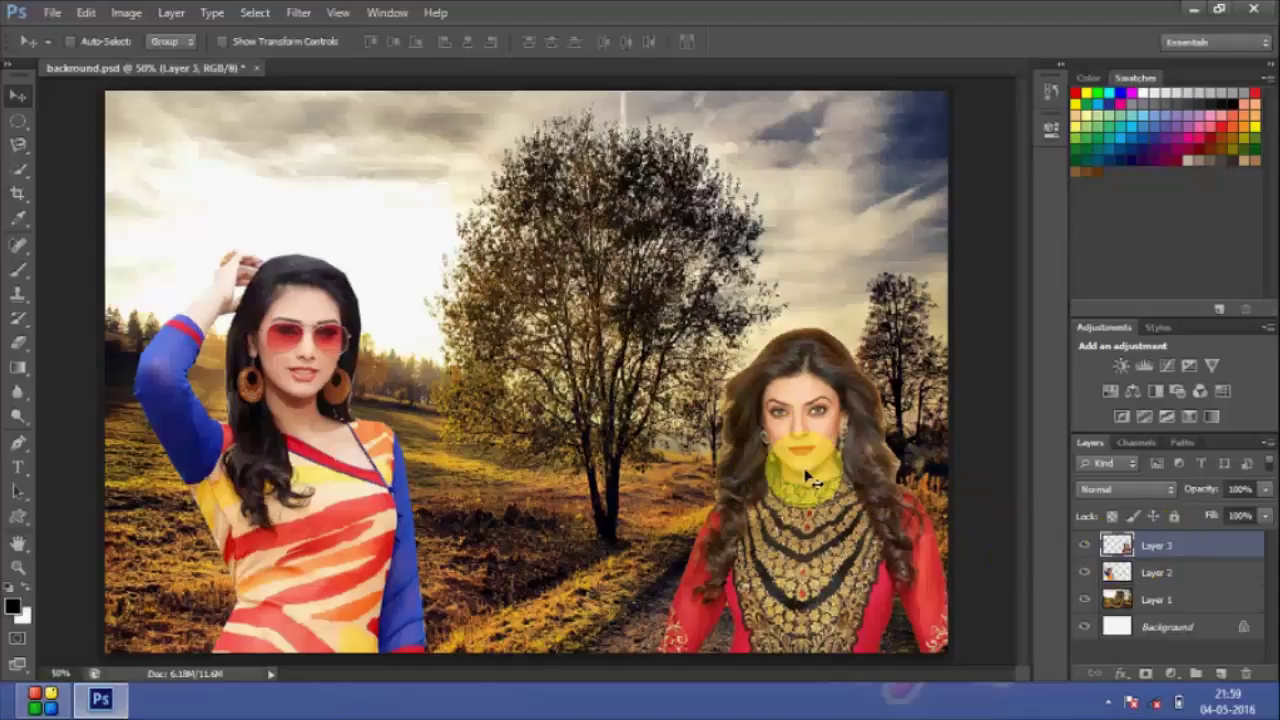
{"action": "left_click_drag", "start_coordinate": [777, 449], "coordinate": [824, 486]}
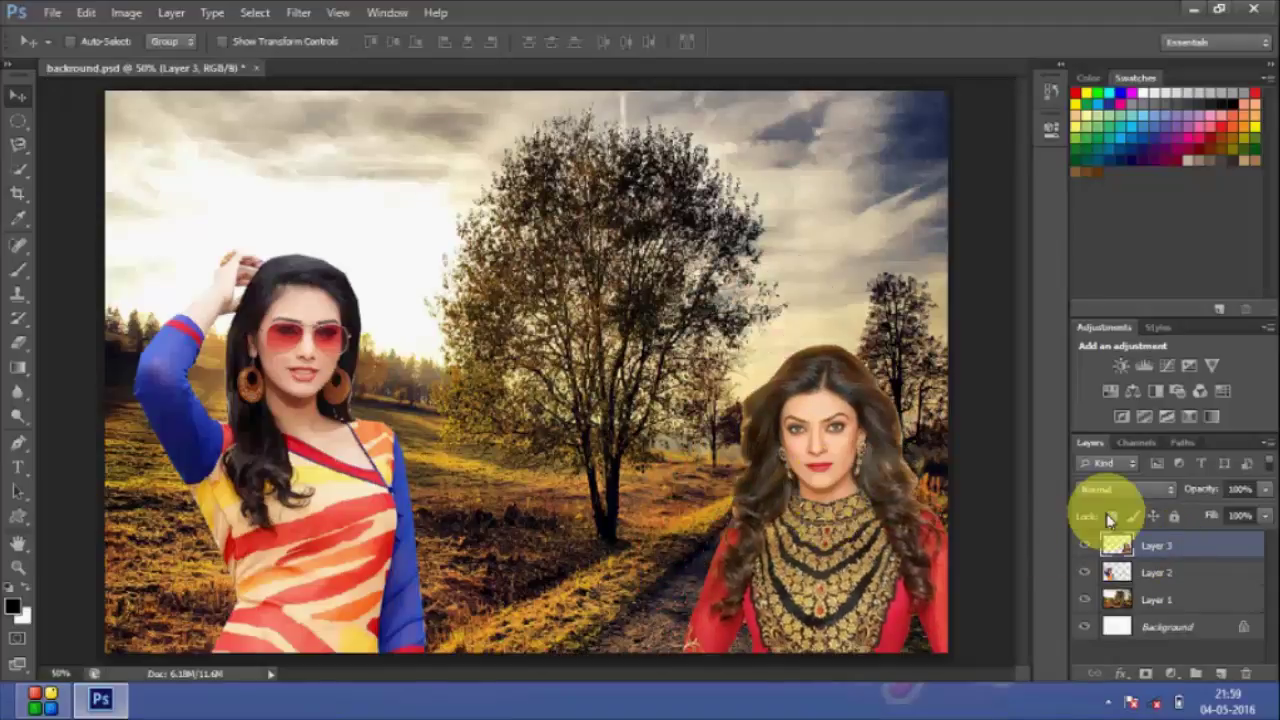
{"action": "left_click", "coordinate": [1140, 574]}
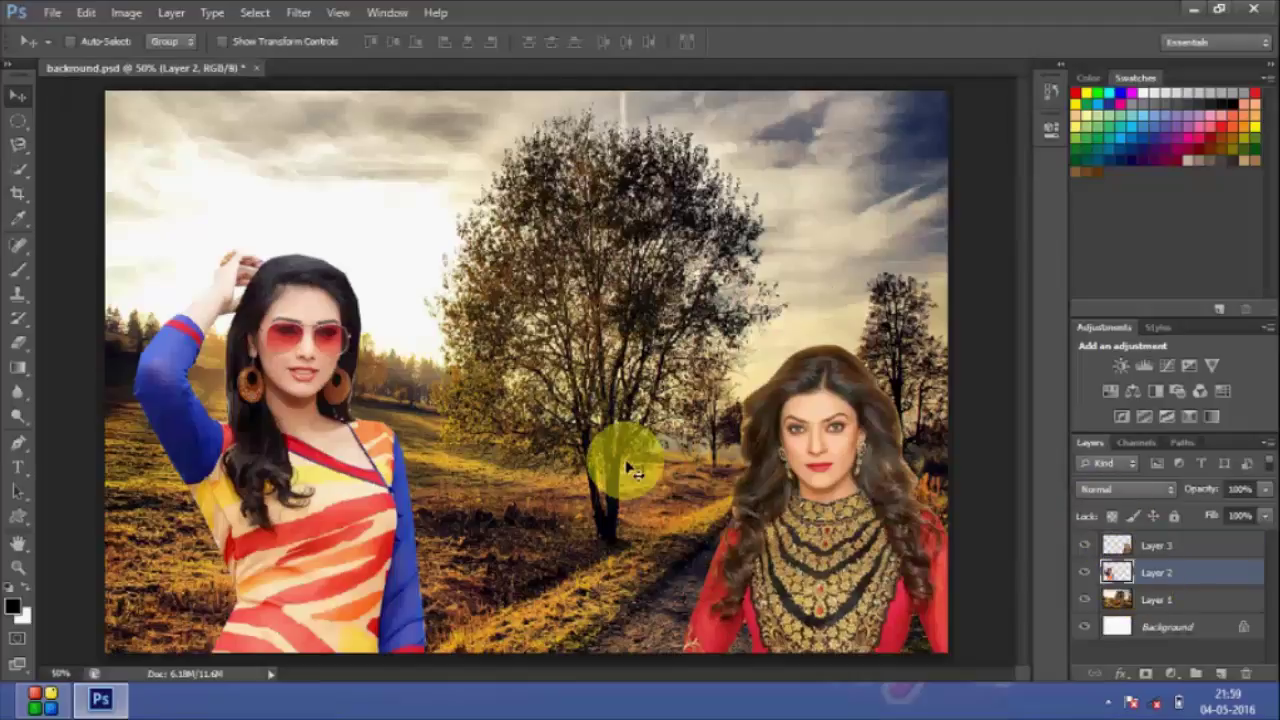
{"action": "left_click_drag", "start_coordinate": [277, 488], "coordinate": [258, 525]}
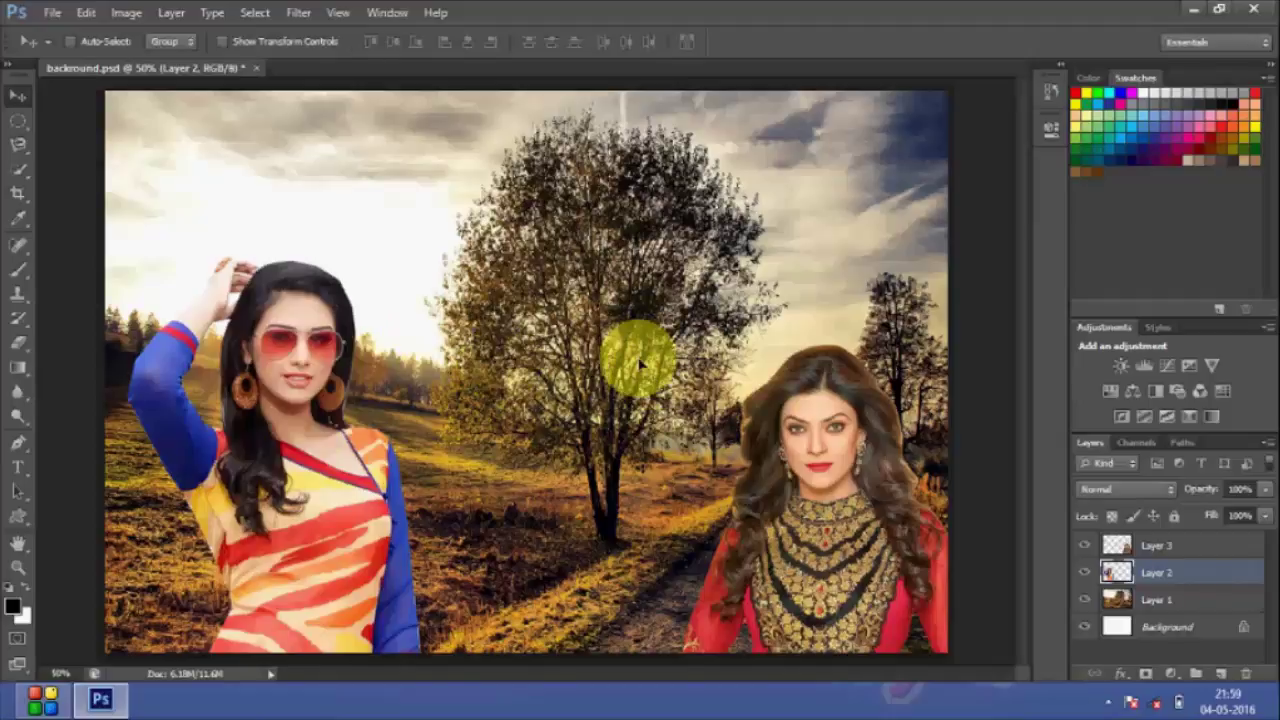
{"action": "left_click_drag", "start_coordinate": [637, 360], "coordinate": [632, 354]}
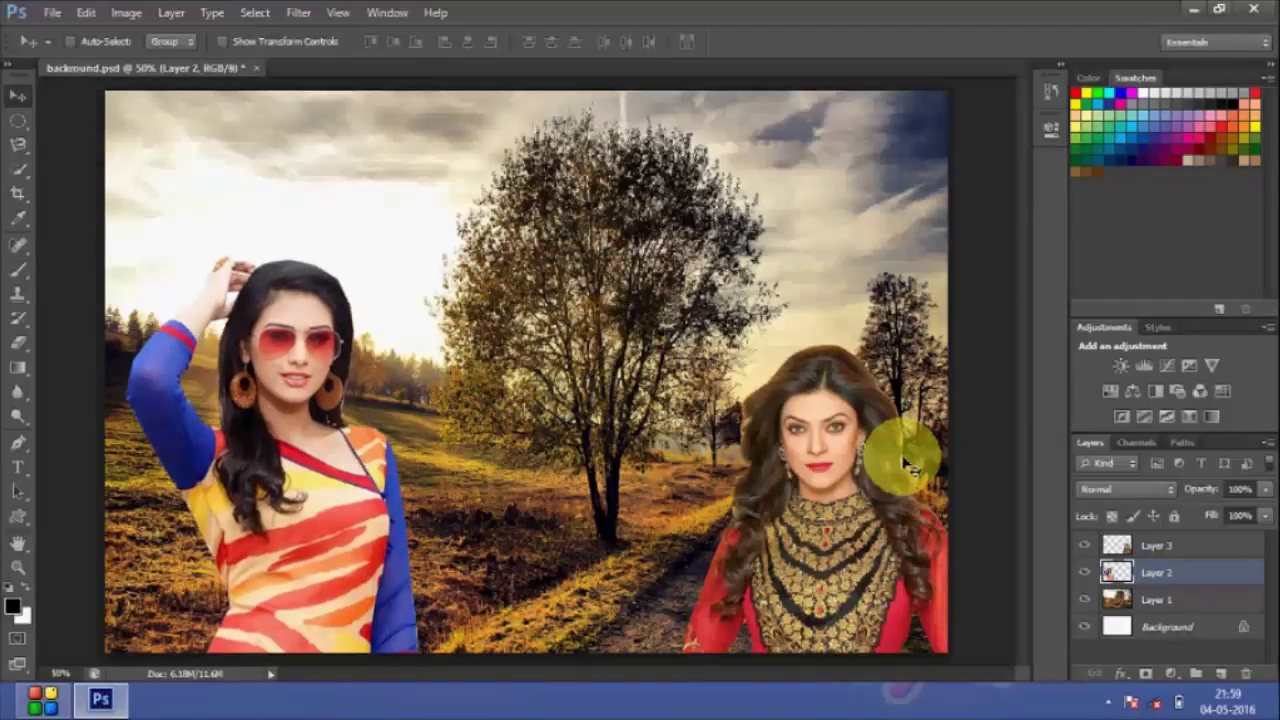
Step: Make the landscape's Layer 1 active and try to shift it slightly
{"action": "left_click", "coordinate": [1163, 603]}
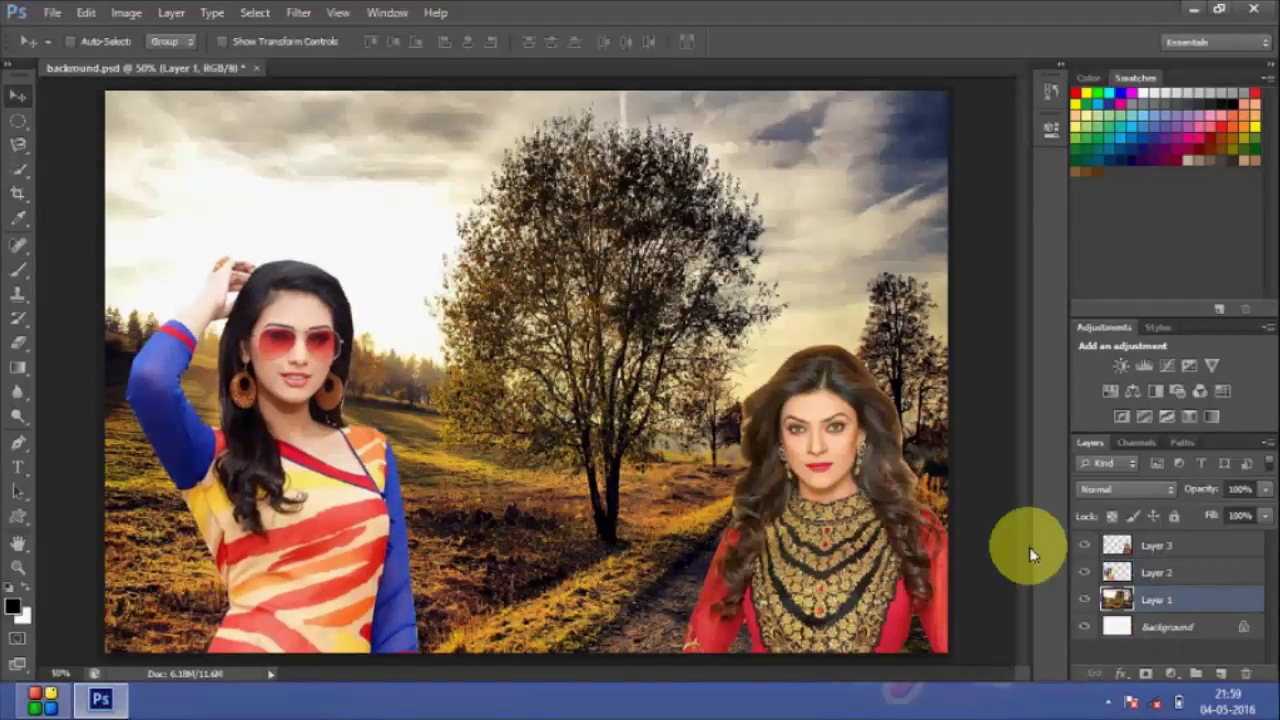
{"action": "left_click_drag", "start_coordinate": [572, 368], "coordinate": [583, 392]}
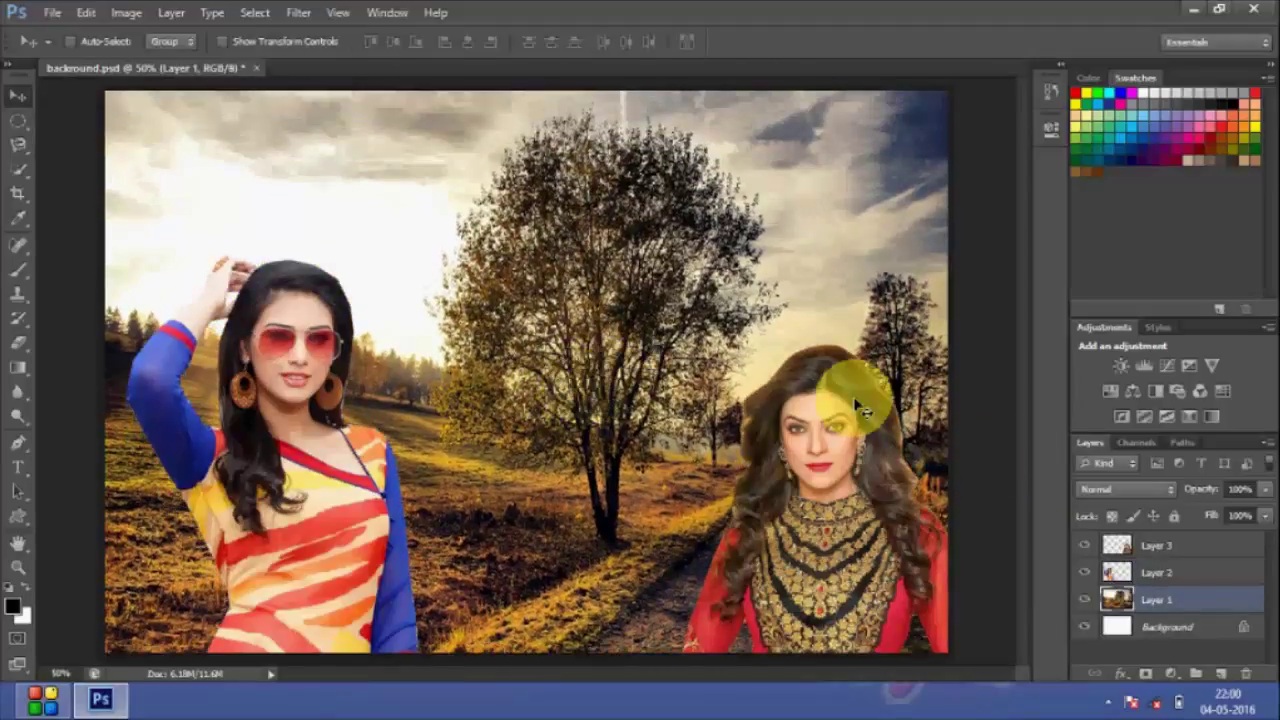
Step: Hide the Layers panel and show it again
{"action": "left_click", "coordinate": [384, 16]}
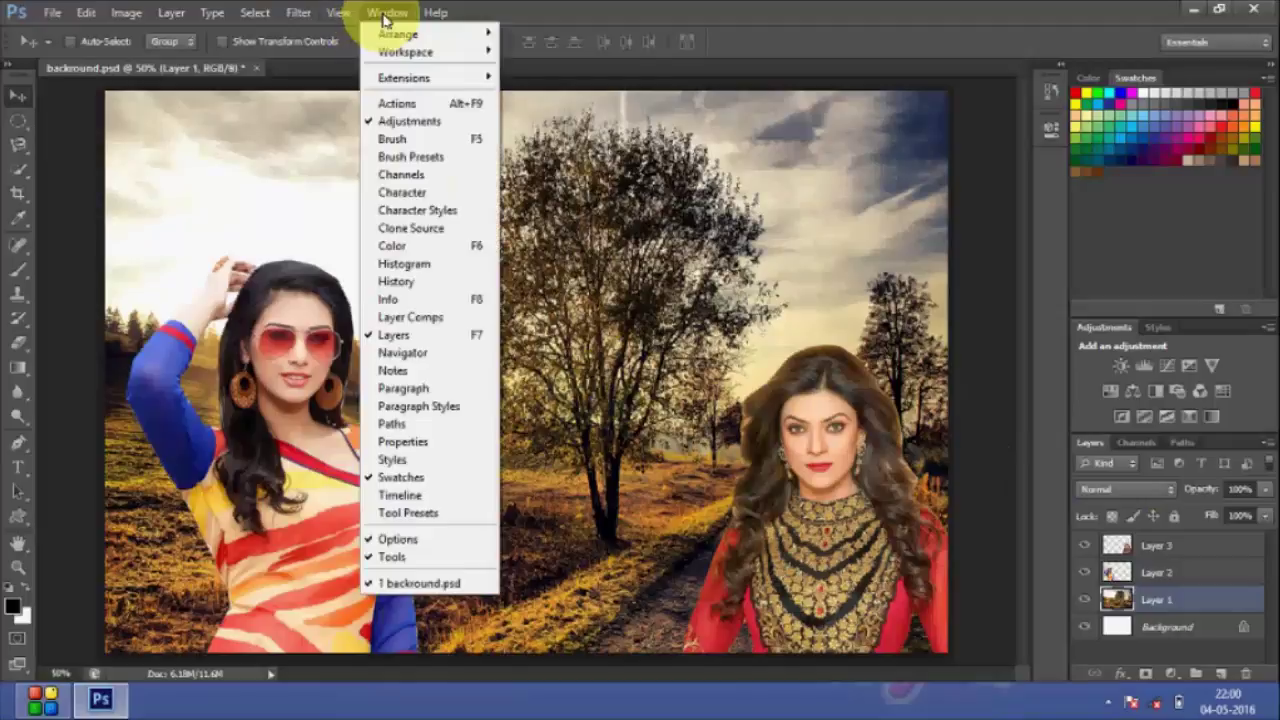
{"action": "left_click", "coordinate": [425, 341]}
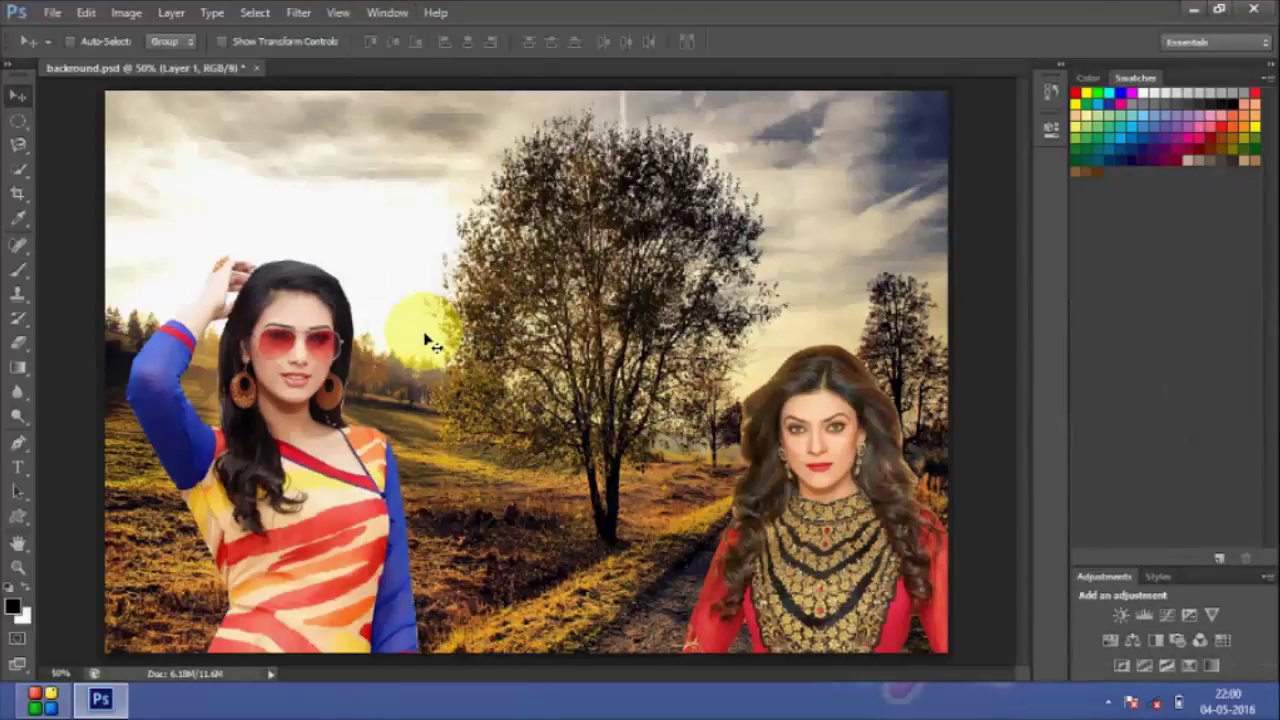
{"action": "left_click", "coordinate": [375, 12]}
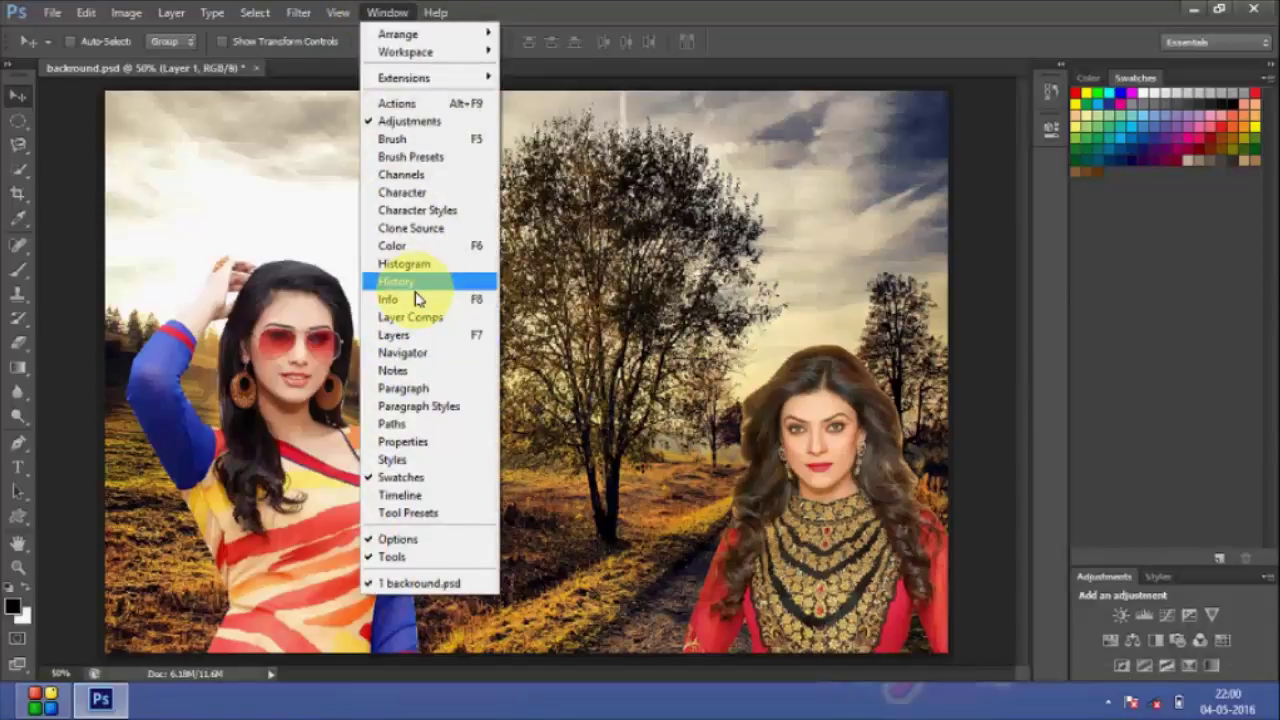
{"action": "left_click", "coordinate": [415, 335]}
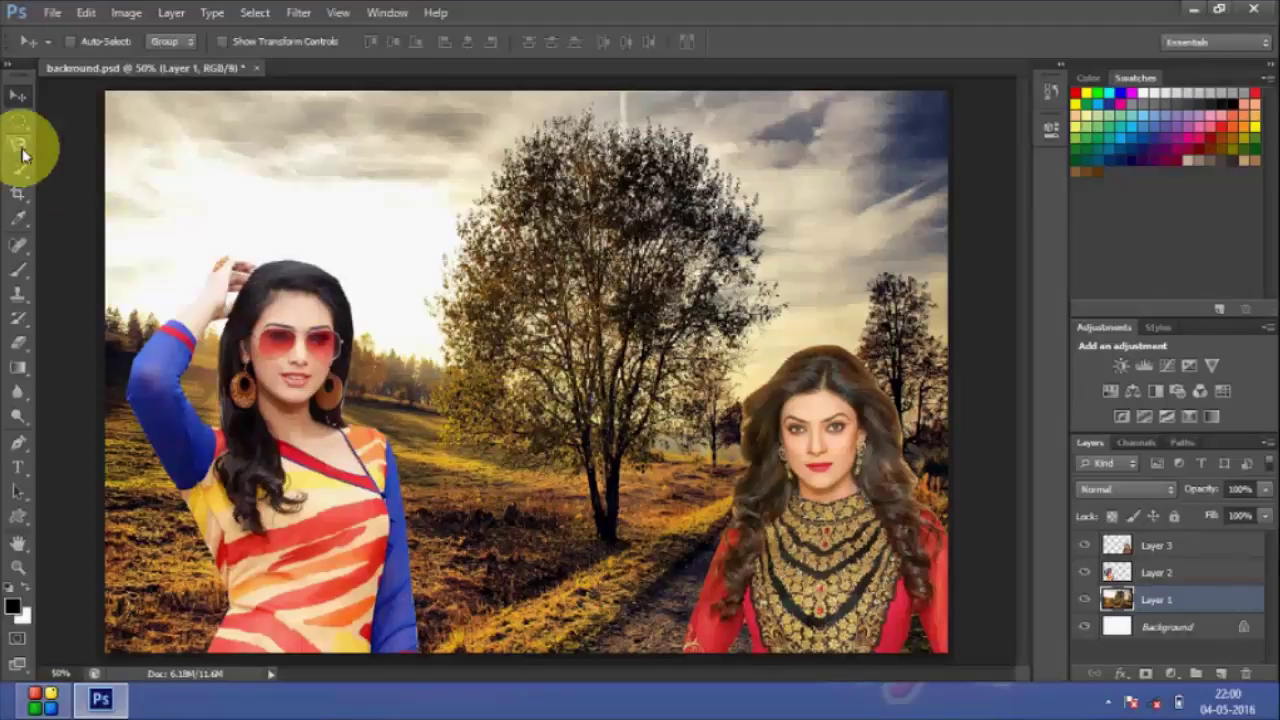
Step: Look over the Lasso tool variants, return to the Move tool and merge Layer 1 down into the Background layer
{"action": "left_click_drag", "start_coordinate": [22, 147], "coordinate": [107, 187]}
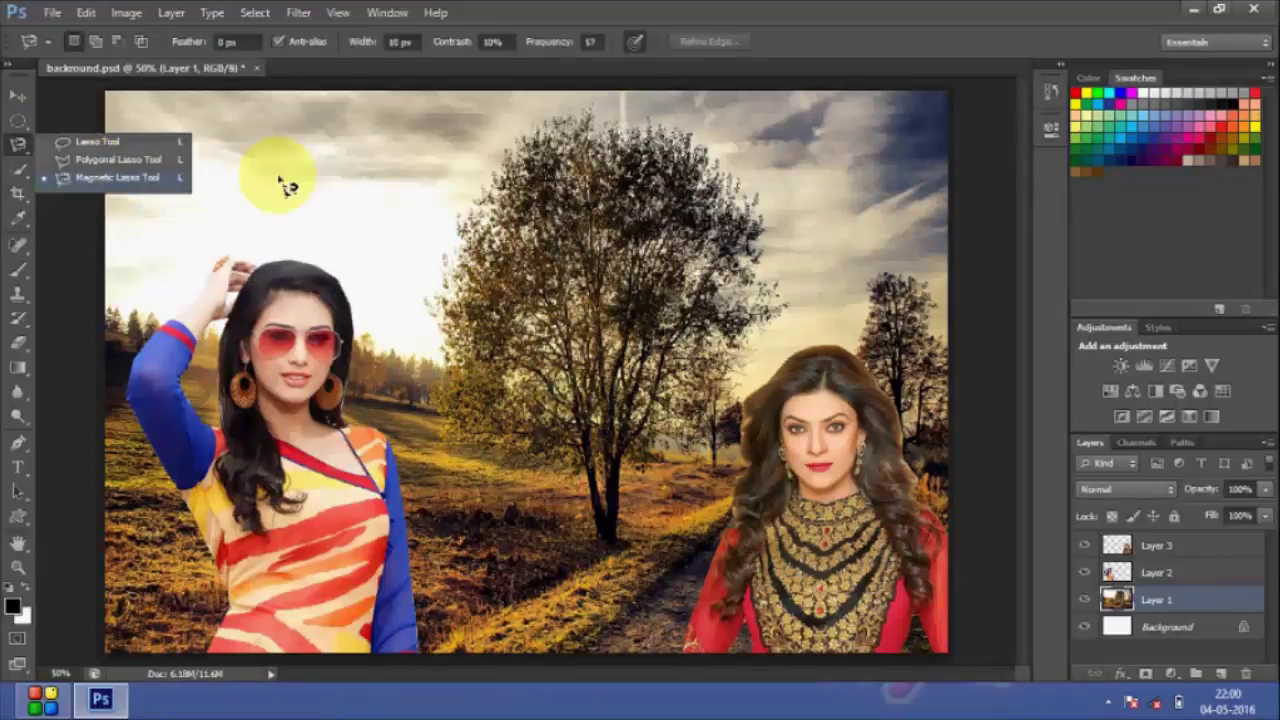
{"action": "key", "text": "v"}
{"action": "key", "text": "ctrl+e"}
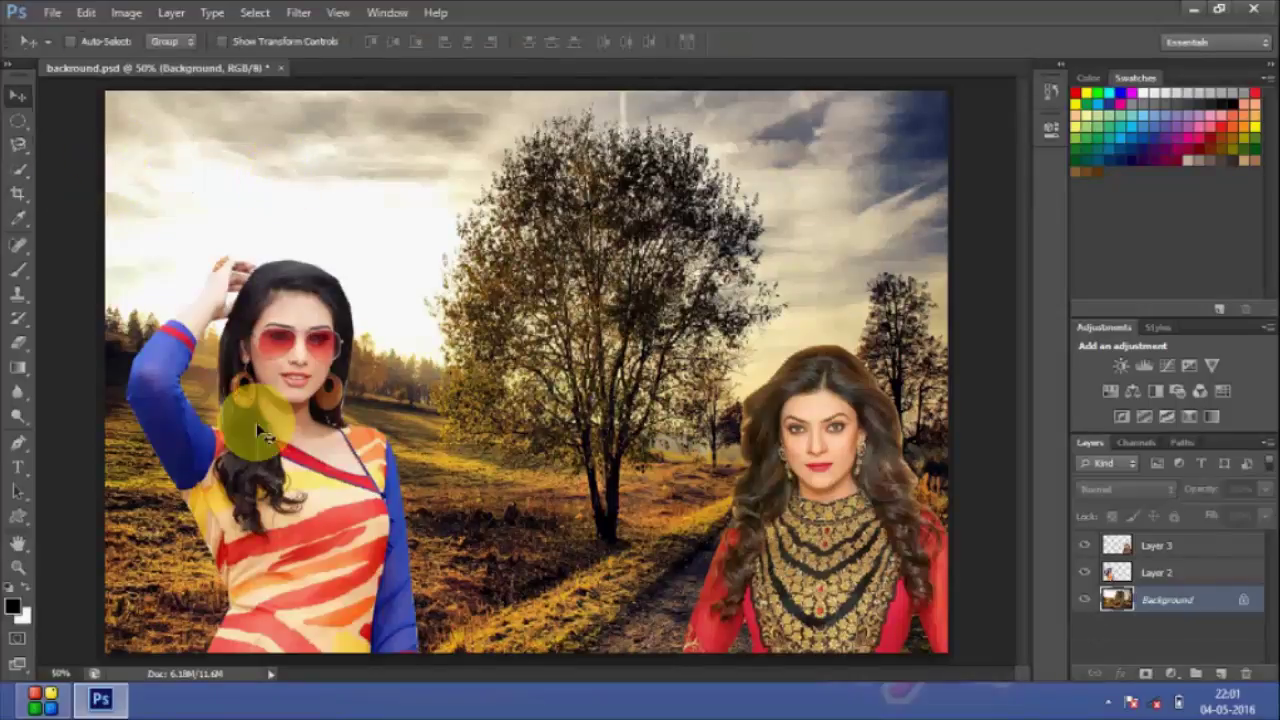
Step: Zoom in to 200% on the red-dressed woman and examine the cut-out edges around her hair and face
{"action": "left_click", "coordinate": [20, 418]}
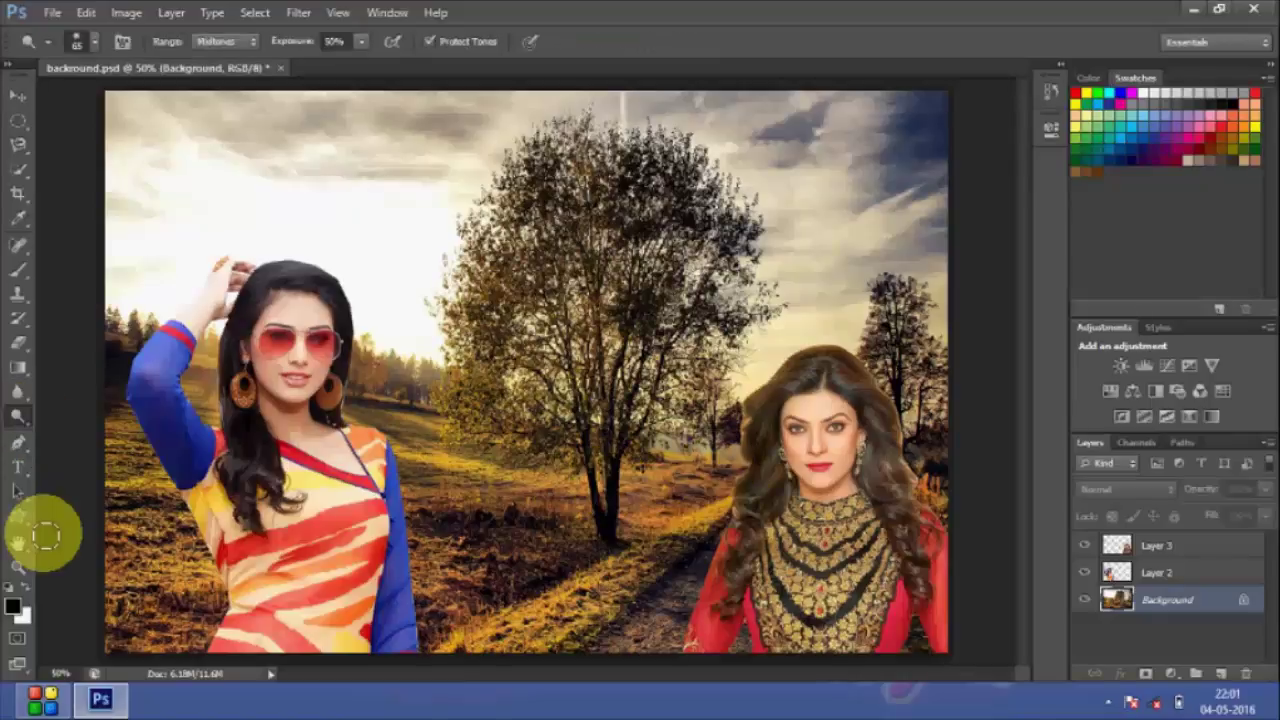
{"action": "left_click", "coordinate": [18, 567]}
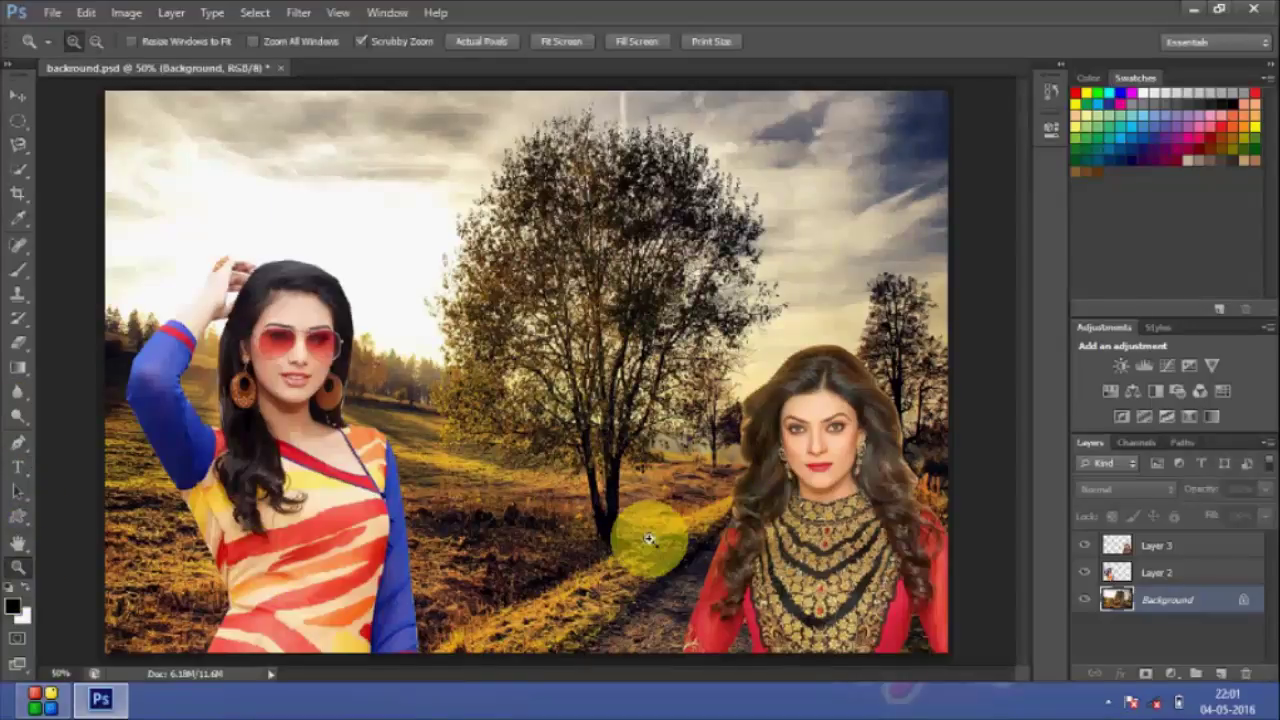
{"action": "left_click", "coordinate": [824, 455]}
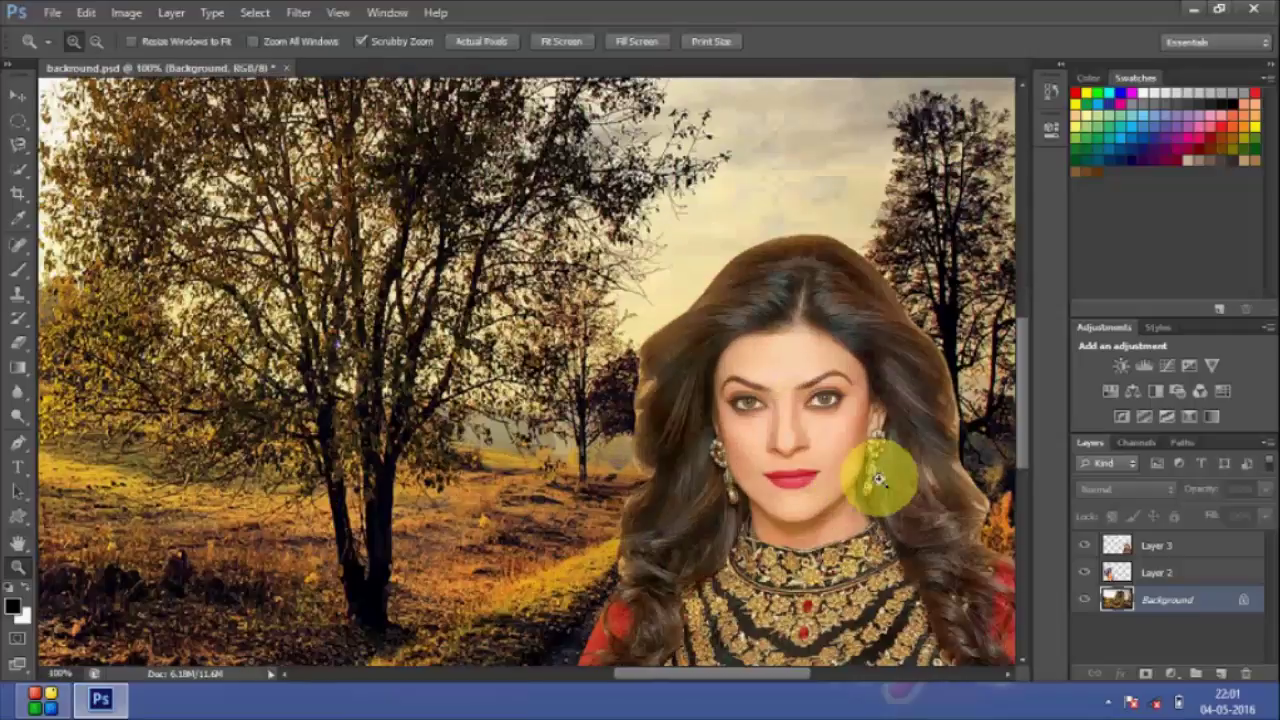
{"action": "left_click", "coordinate": [876, 480]}
{"action": "scroll", "coordinate": [820, 329], "scroll_direction": "up", "scroll_amount": 4}
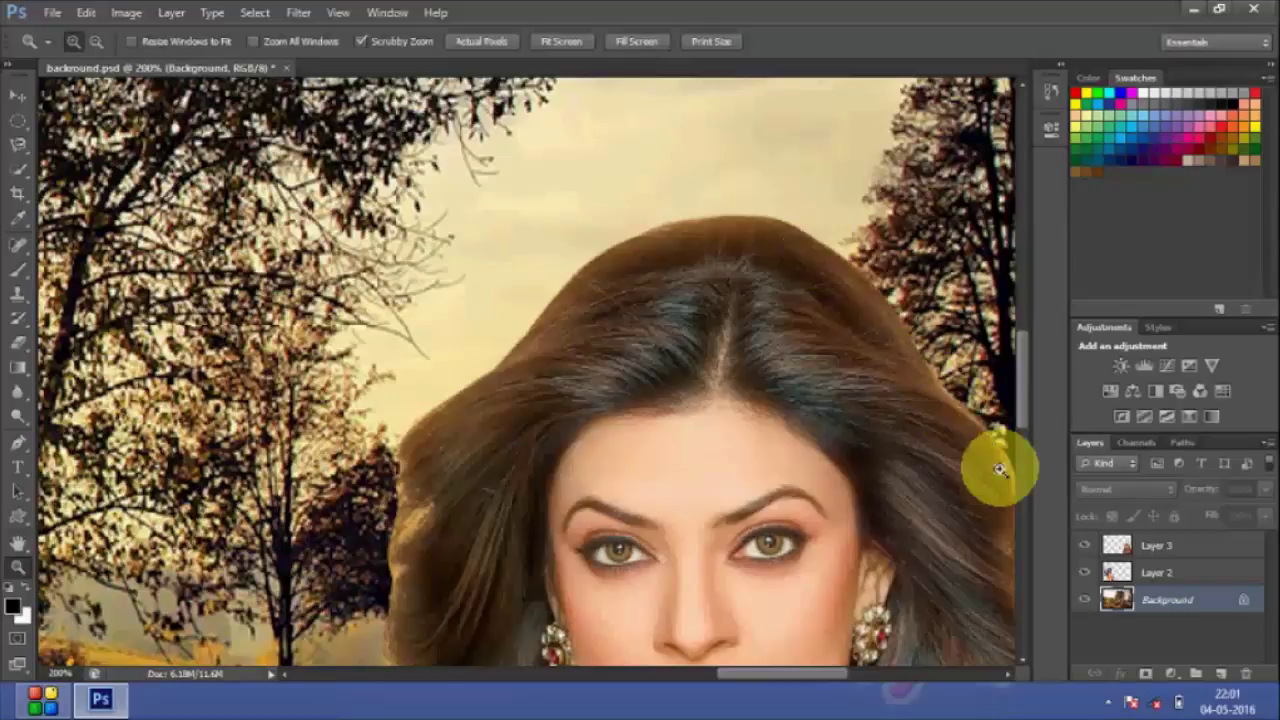
{"action": "left_click", "coordinate": [1007, 673]}
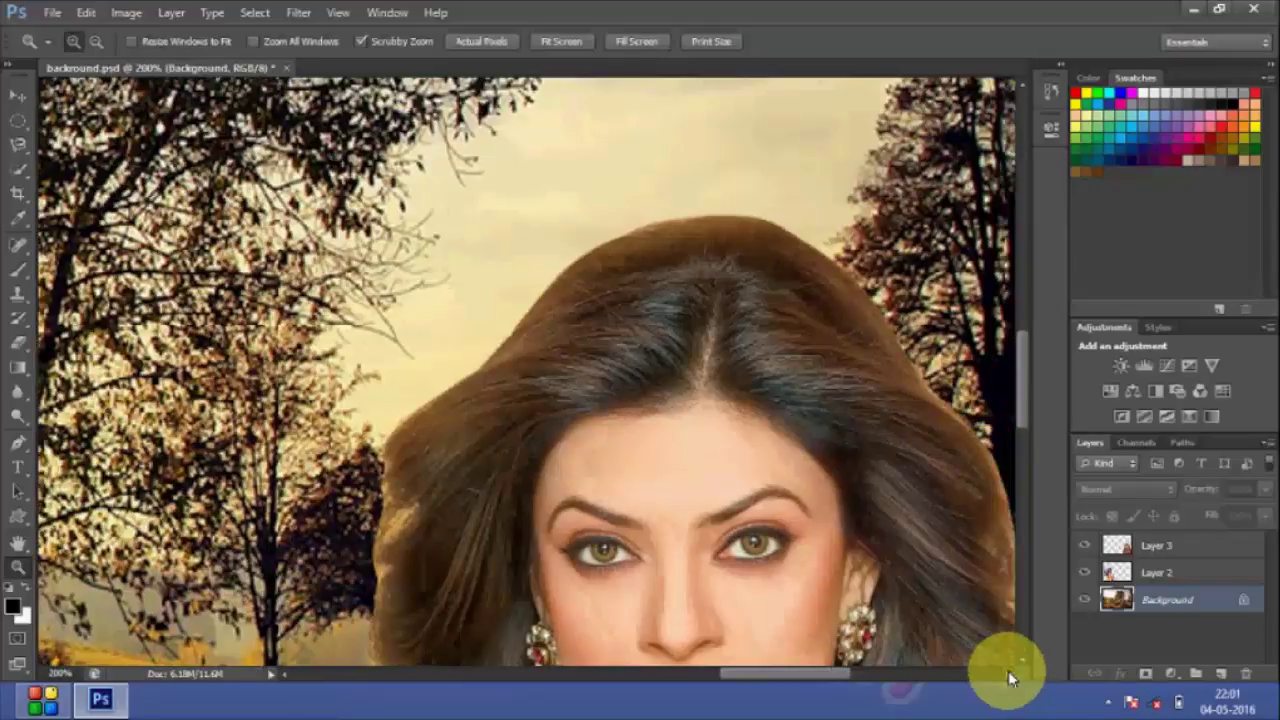
{"action": "left_click", "coordinate": [1007, 673]}
{"action": "scroll", "coordinate": [960, 595], "scroll_direction": "down", "scroll_amount": 5}
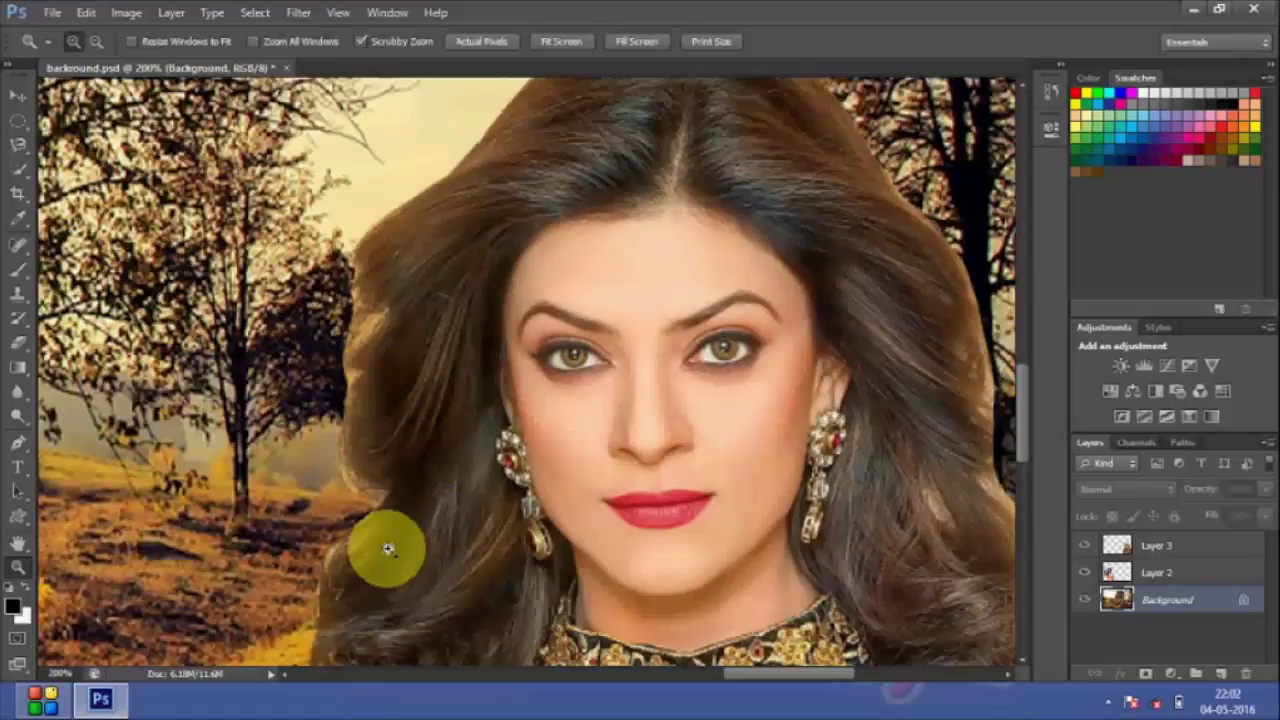
{"action": "scroll", "coordinate": [418, 600], "scroll_direction": "up", "scroll_amount": 5}
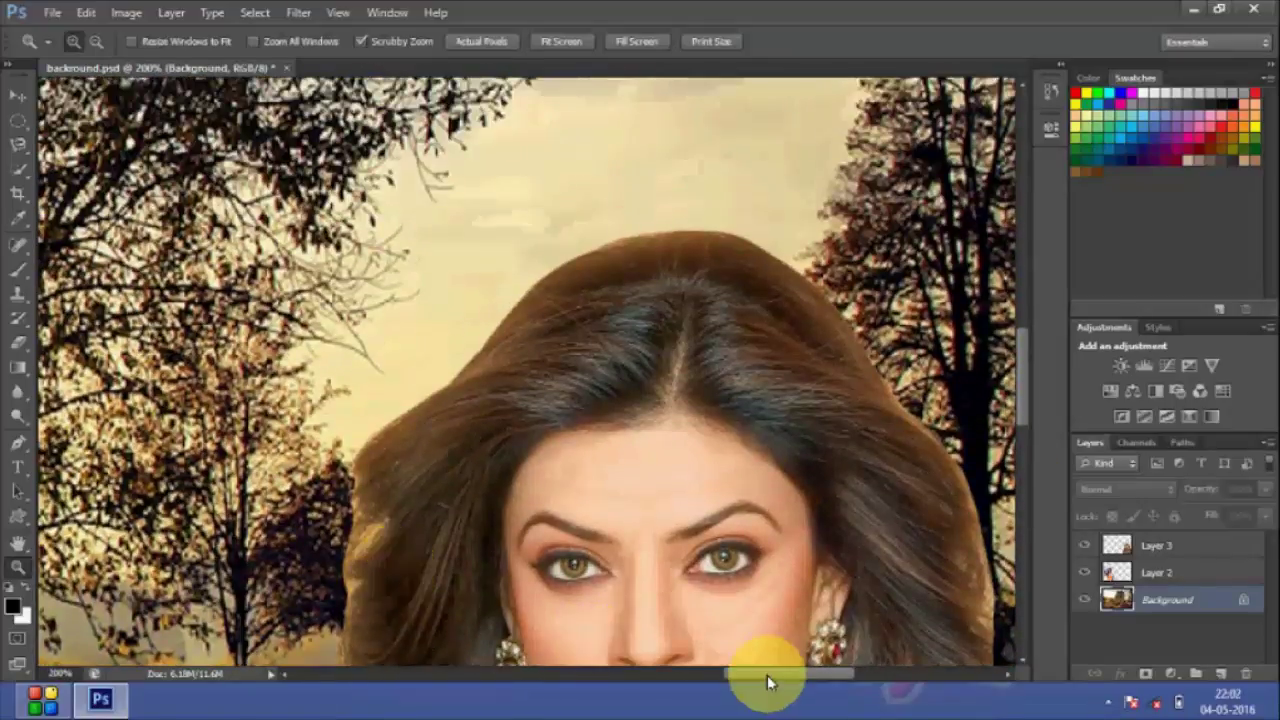
Step: Examine the cut-out edges of the woman in sunglasses at 200%, from her hair and earrings down to her blue sleeve
{"action": "left_click_drag", "start_coordinate": [767, 675], "coordinate": [468, 670]}
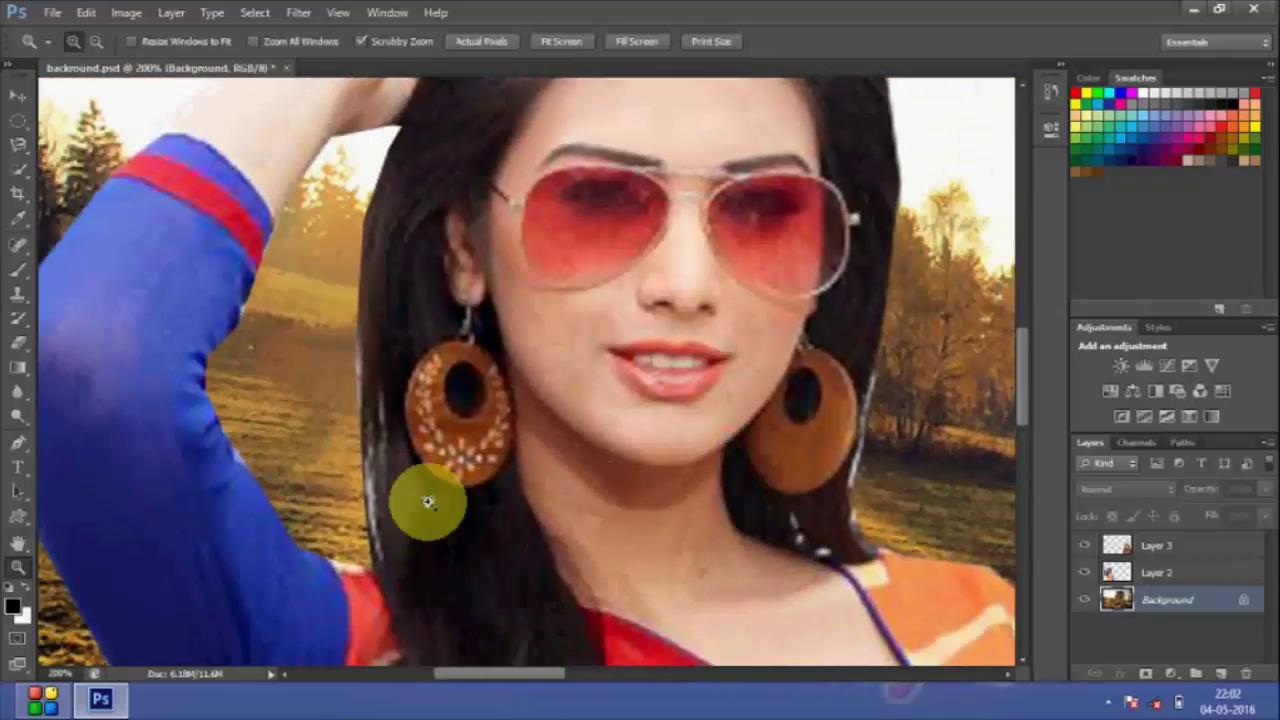
{"action": "scroll", "coordinate": [343, 323], "scroll_direction": "up", "scroll_amount": 4}
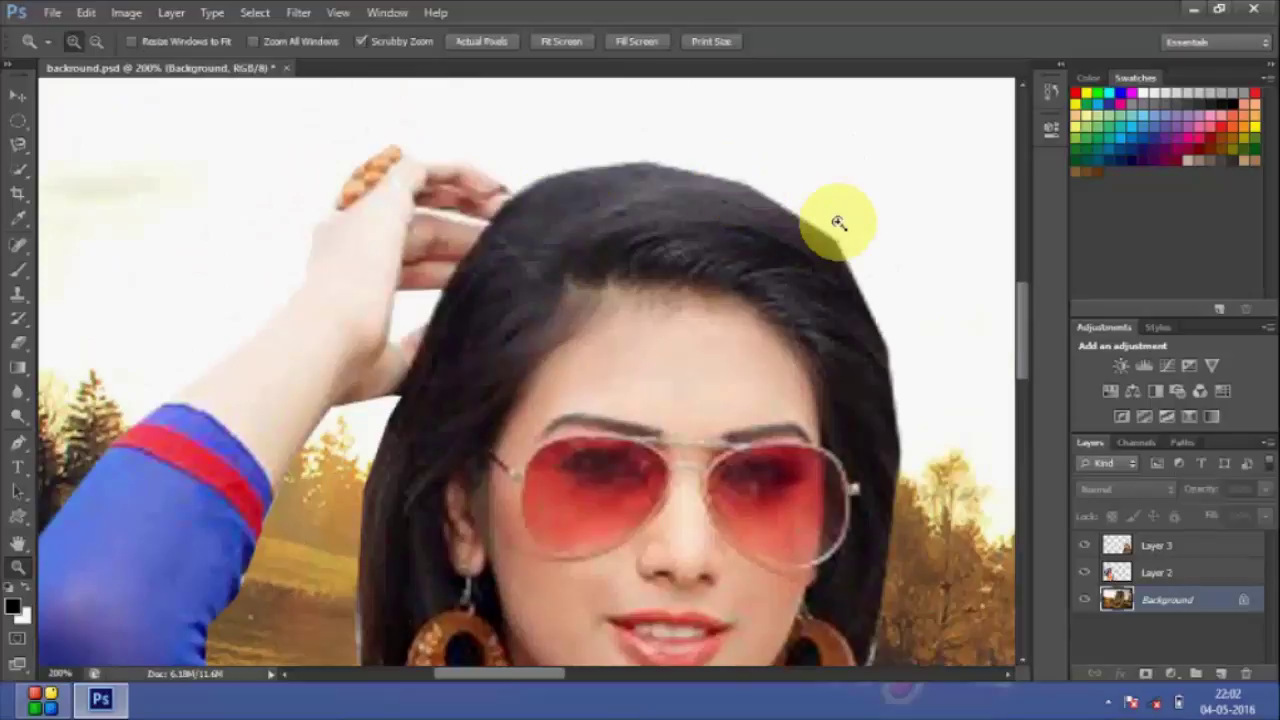
{"action": "scroll", "coordinate": [890, 362], "scroll_direction": "down", "scroll_amount": 2}
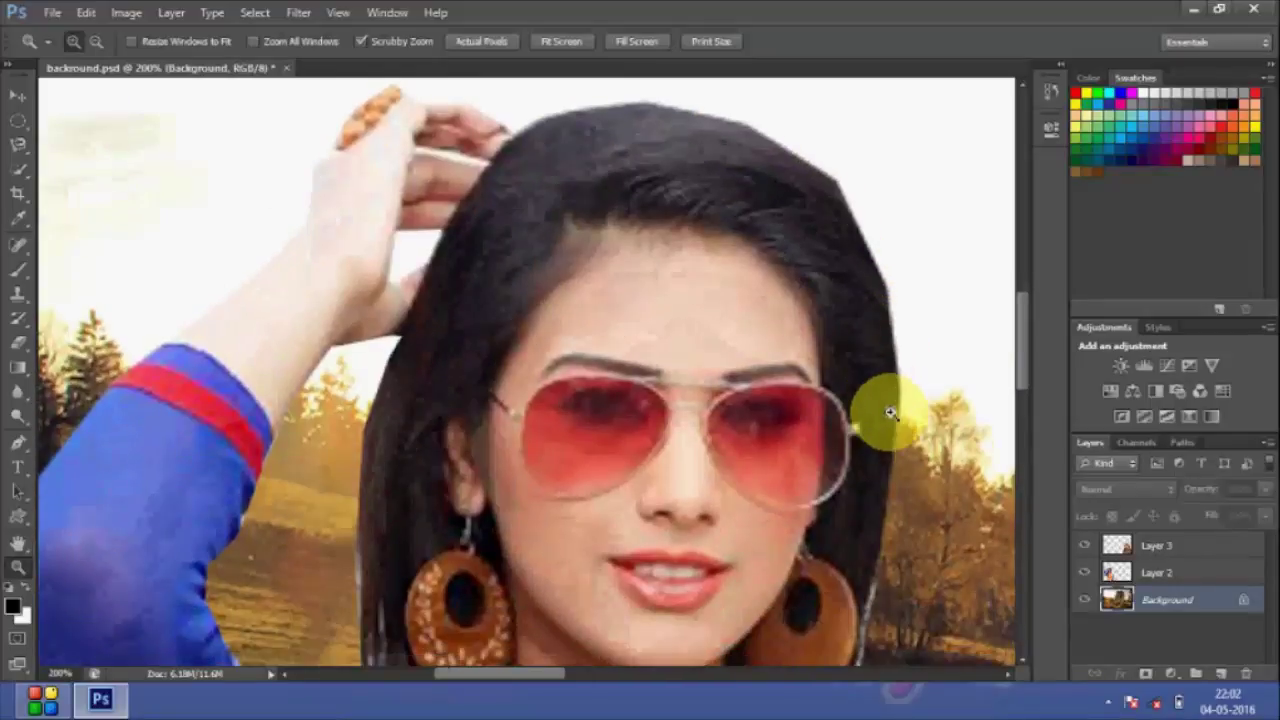
{"action": "scroll", "coordinate": [893, 367], "scroll_direction": "down", "scroll_amount": 6}
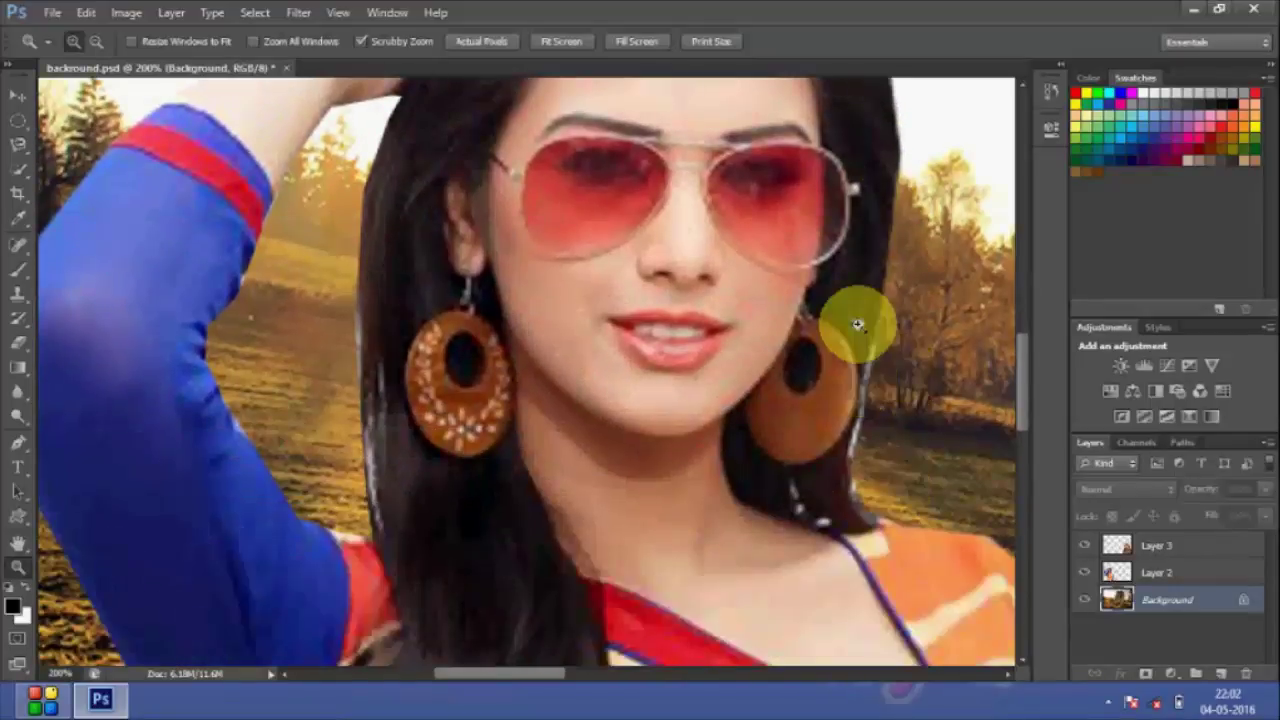
{"action": "scroll", "coordinate": [912, 430], "scroll_direction": "down", "scroll_amount": 1}
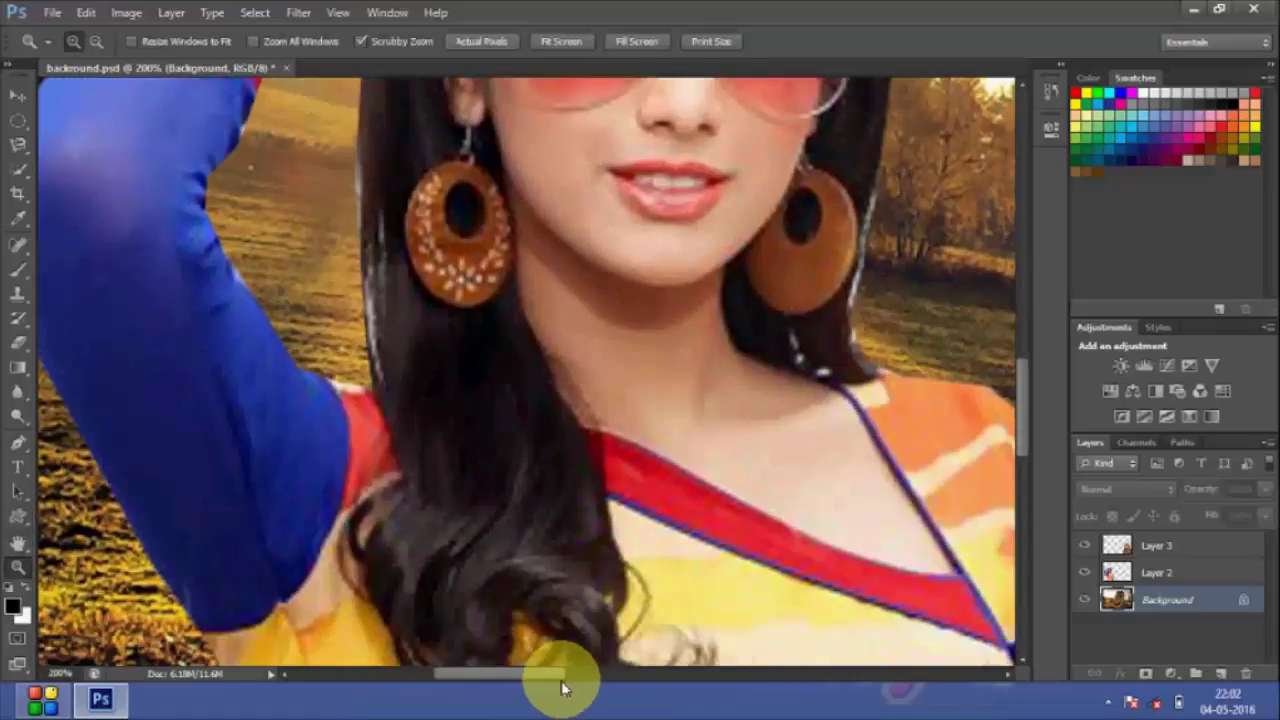
{"action": "left_click_drag", "start_coordinate": [566, 675], "coordinate": [599, 677]}
{"action": "scroll", "coordinate": [620, 395], "scroll_direction": "down", "scroll_amount": 5}
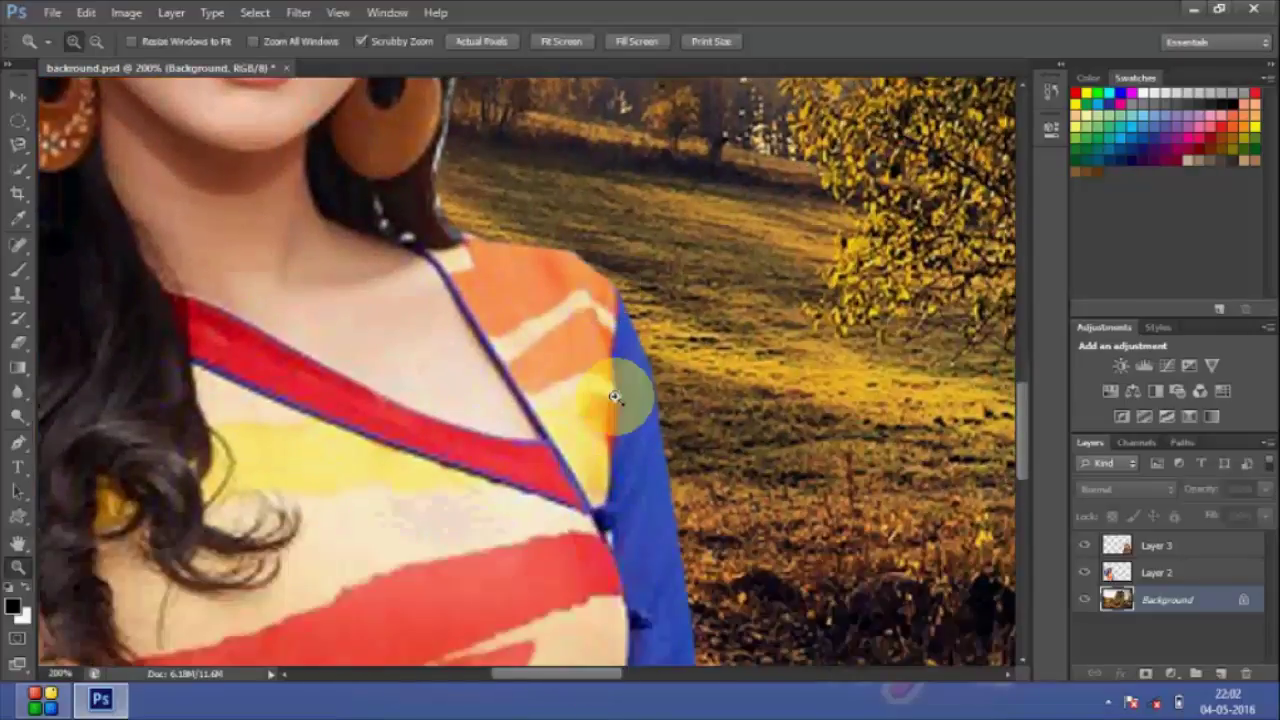
{"action": "scroll", "coordinate": [626, 397], "scroll_direction": "down", "scroll_amount": 3}
{"action": "scroll", "coordinate": [725, 402], "scroll_direction": "down", "scroll_amount": 5}
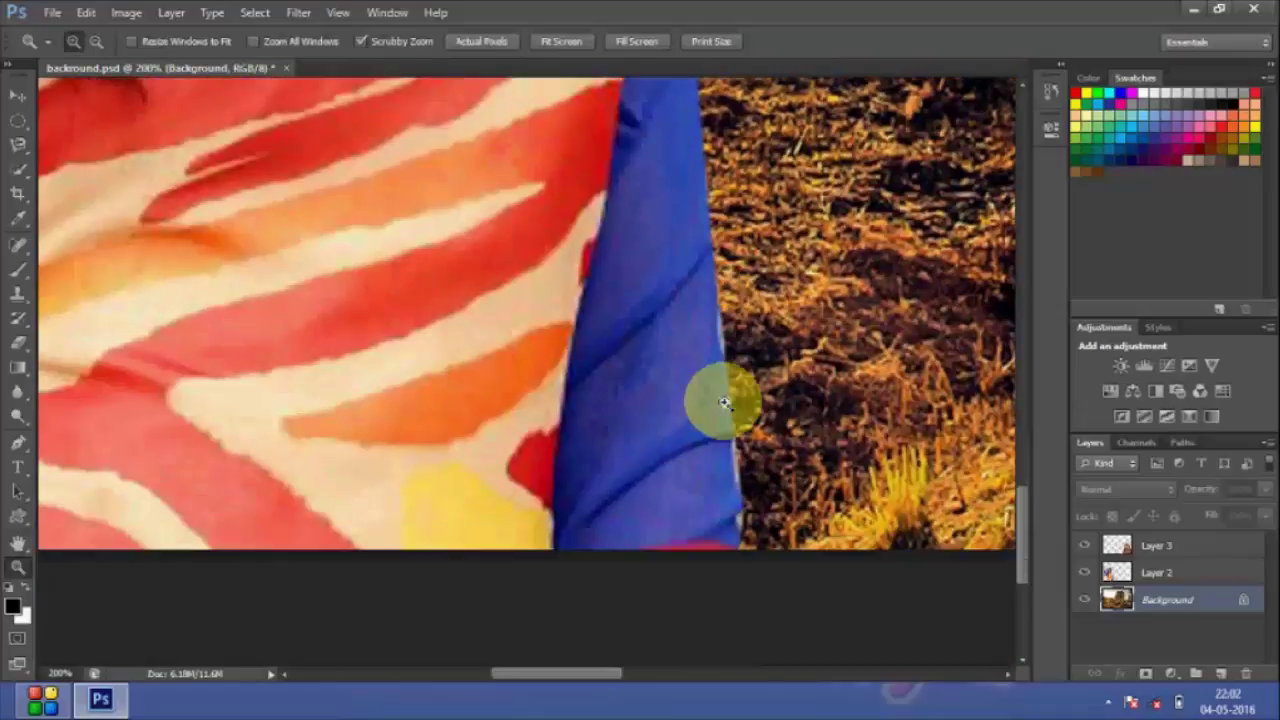
{"action": "scroll", "coordinate": [731, 380], "scroll_direction": "up", "scroll_amount": 7}
{"action": "scroll", "coordinate": [665, 260], "scroll_direction": "up", "scroll_amount": 6}
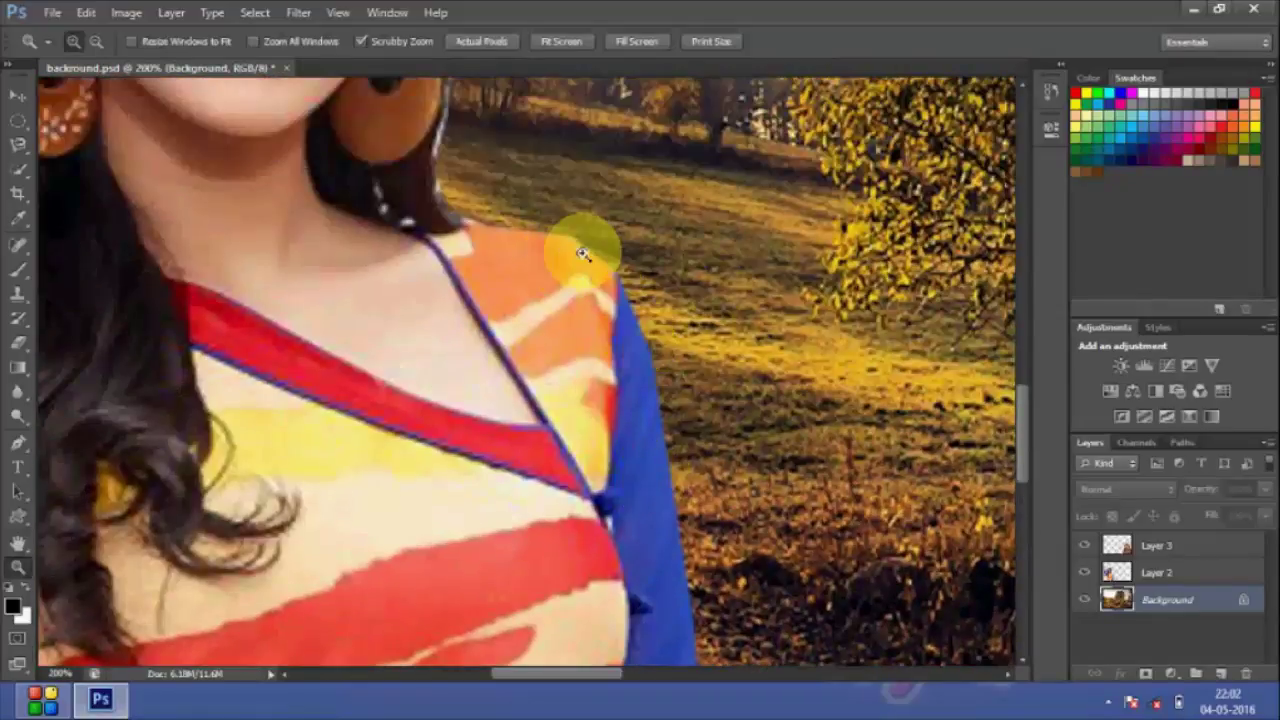
{"action": "scroll", "coordinate": [562, 262], "scroll_direction": "up", "scroll_amount": 1}
{"action": "scroll", "coordinate": [380, 266], "scroll_direction": "up", "scroll_amount": 5}
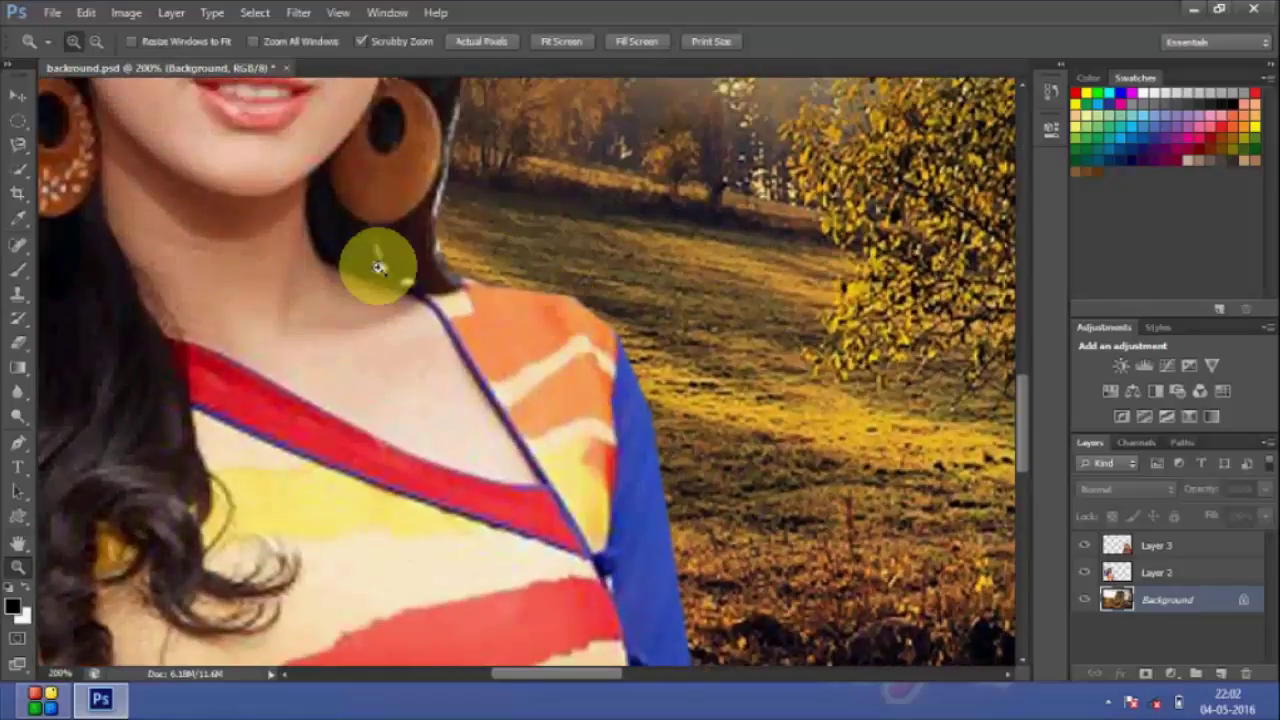
Step: Zoom out until the whole composite fits, reduce the view to 33.3%, and zoom back in to 50%
{"action": "left_click", "coordinate": [457, 318], "text": "alt"}
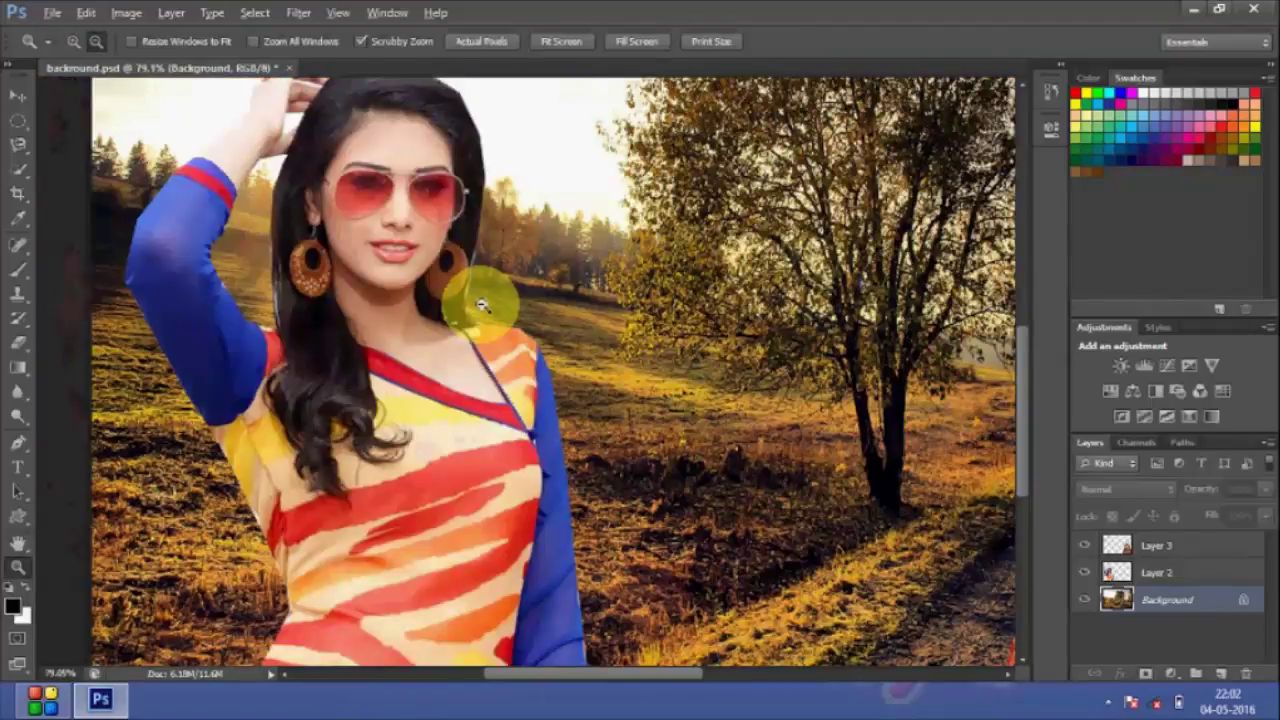
{"action": "left_click", "coordinate": [482, 305], "text": "alt"}
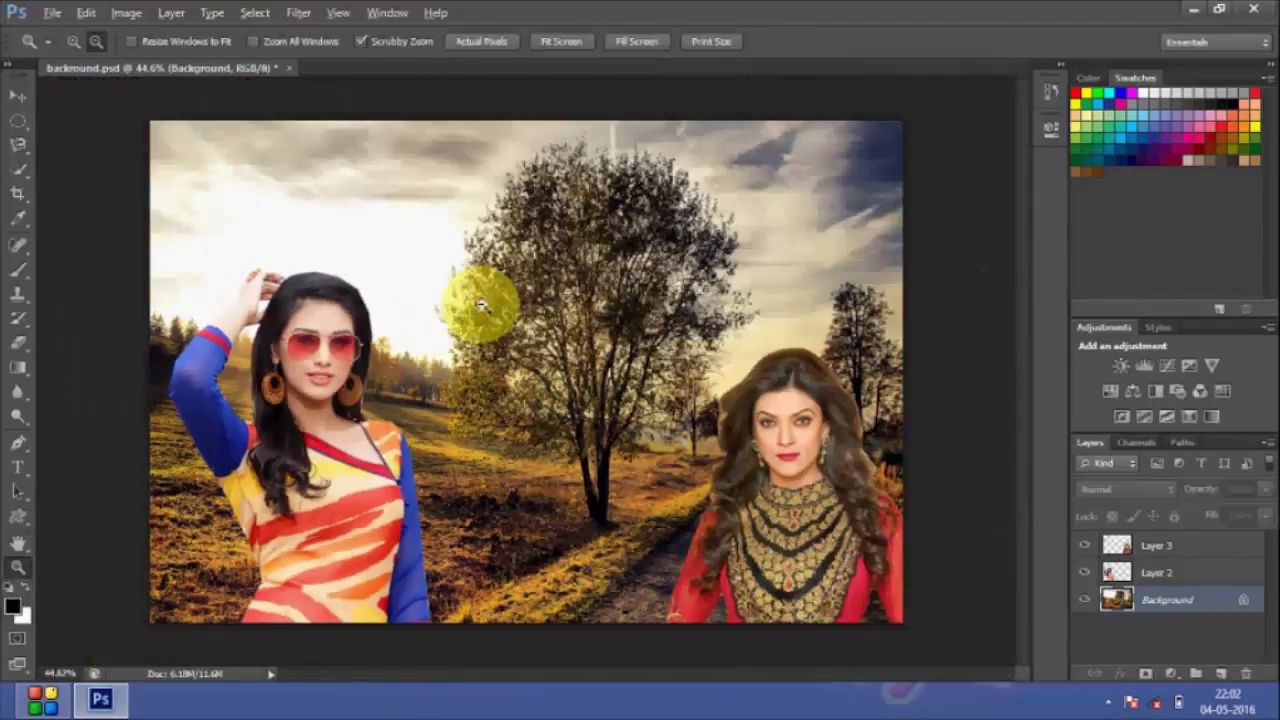
{"action": "left_click", "coordinate": [96, 41]}
{"action": "left_click", "coordinate": [320, 289]}
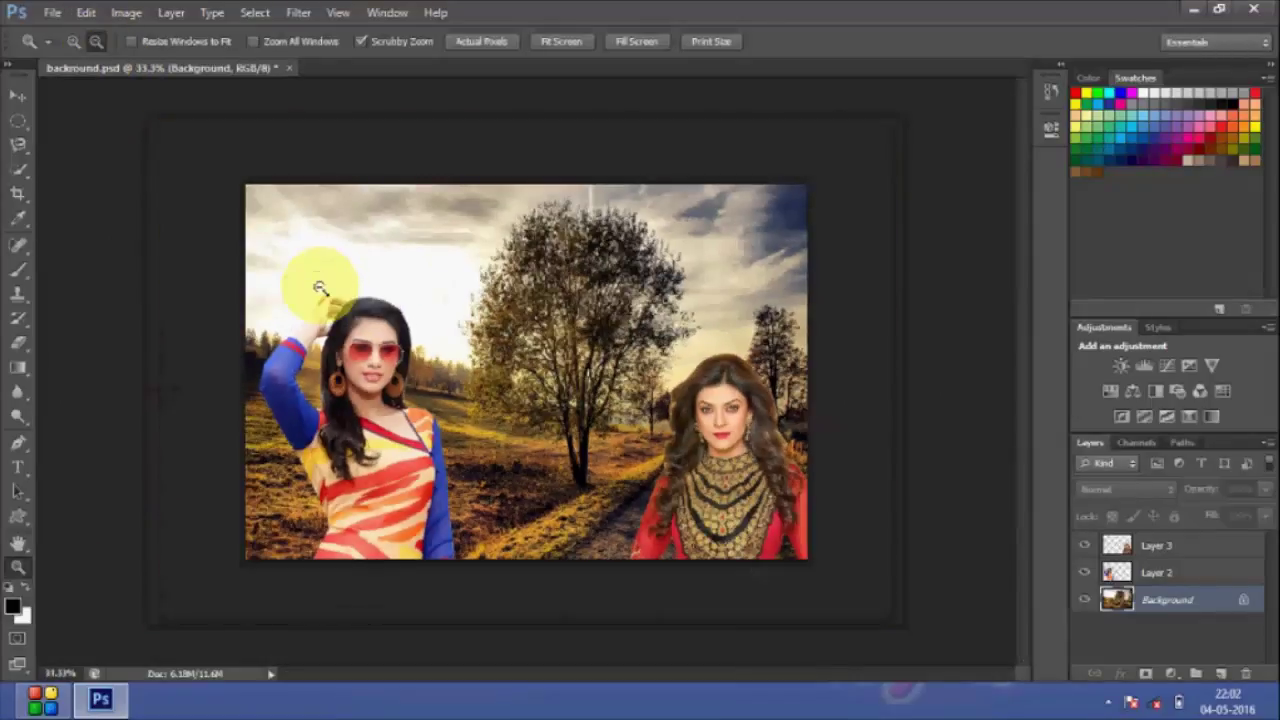
{"action": "left_click", "coordinate": [73, 41]}
{"action": "left_click", "coordinate": [396, 331]}
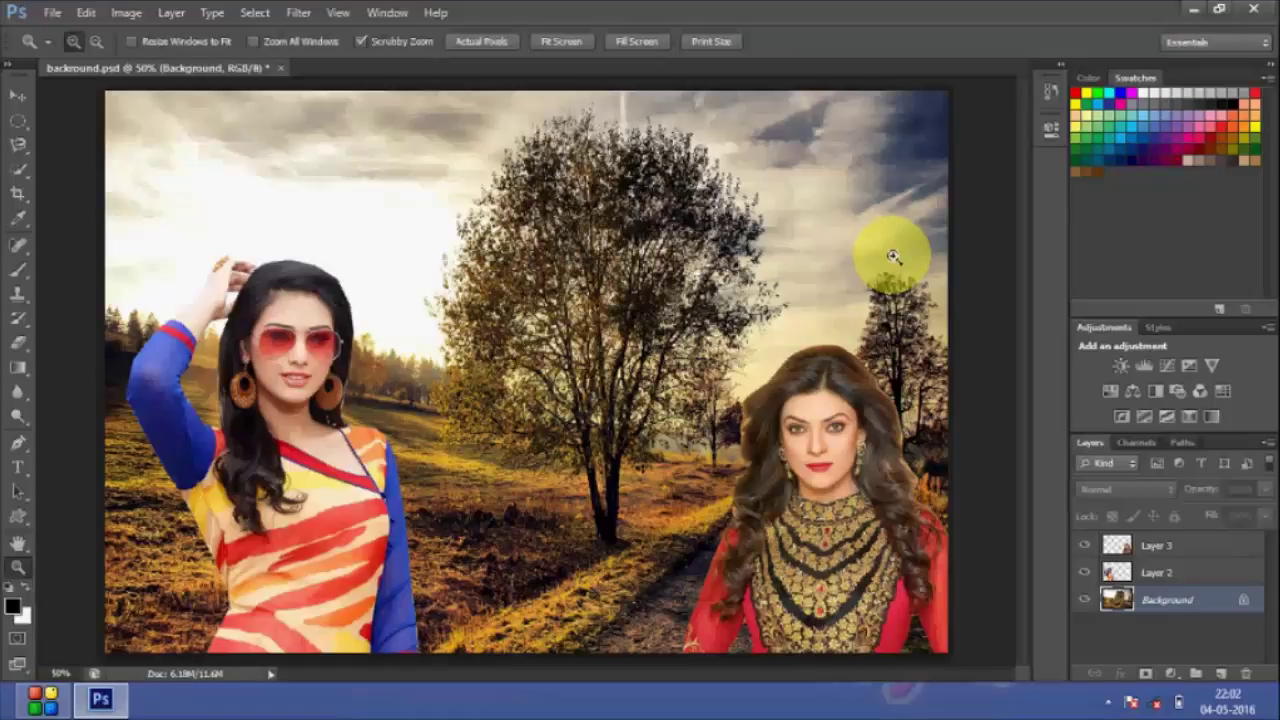
Step: Quit Photoshop and save the changes to backround.psd
{"action": "left_click", "coordinate": [1257, 10]}
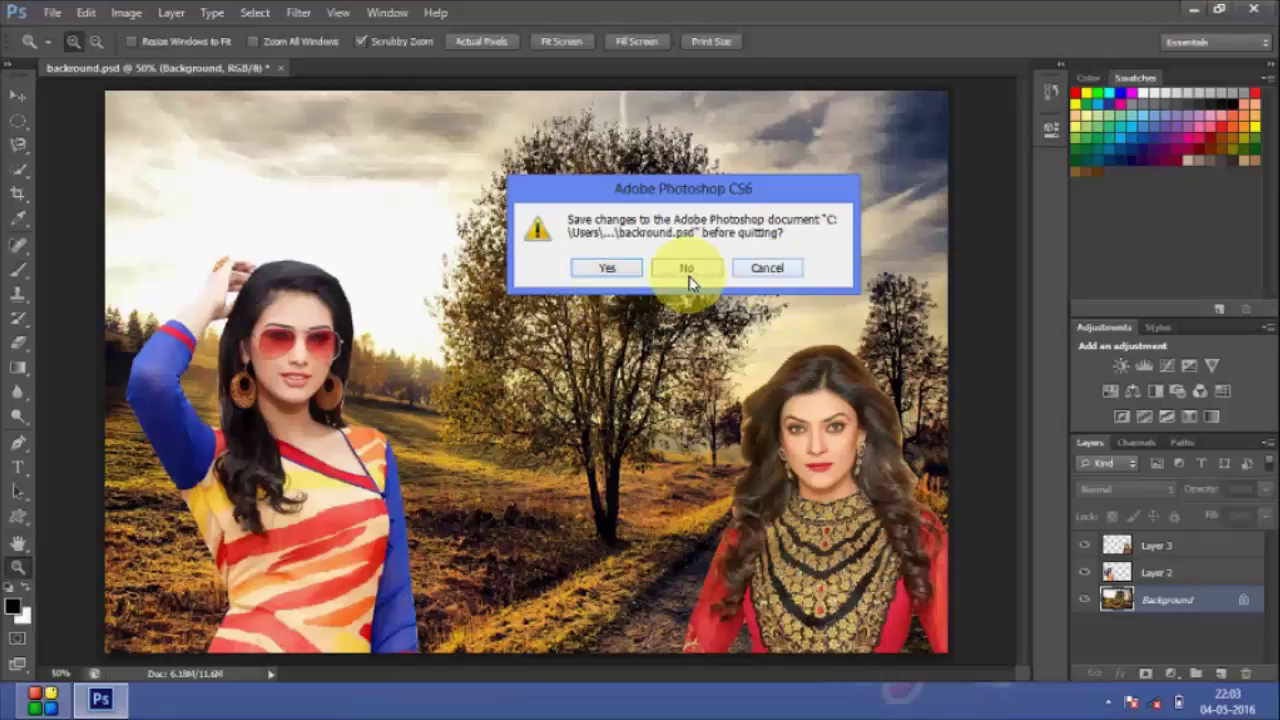
{"action": "left_click", "coordinate": [605, 270]}
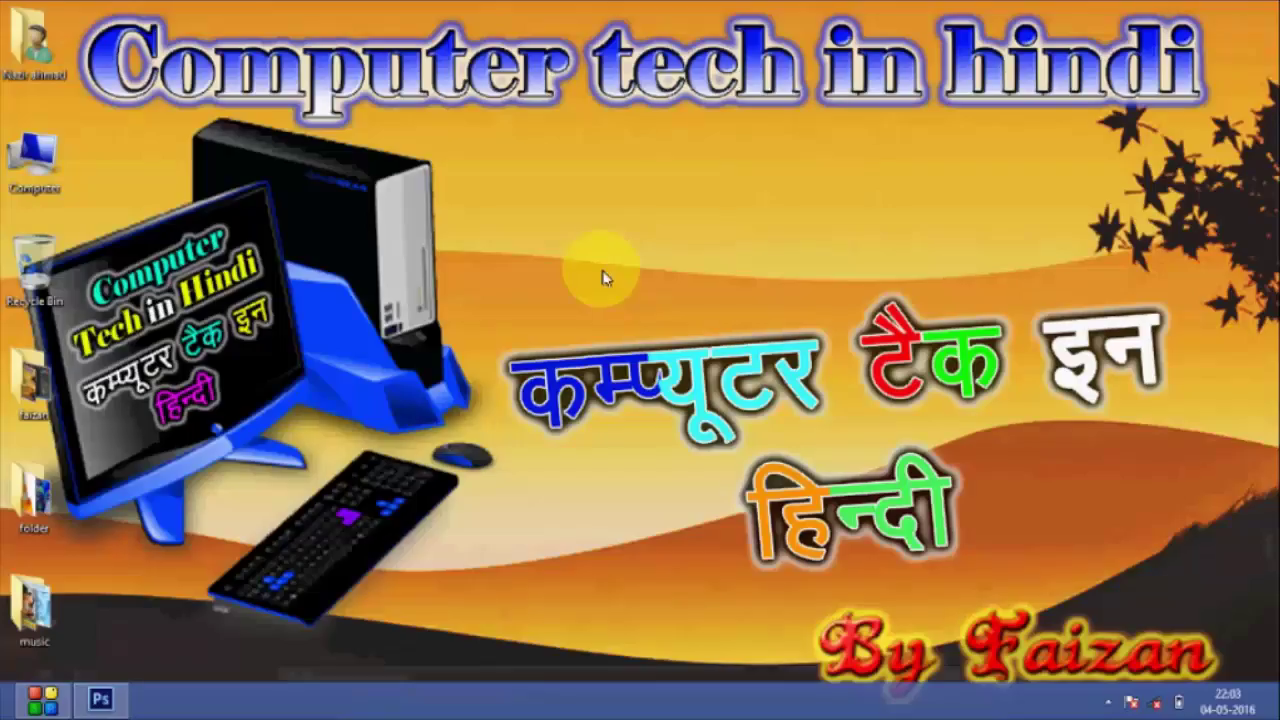